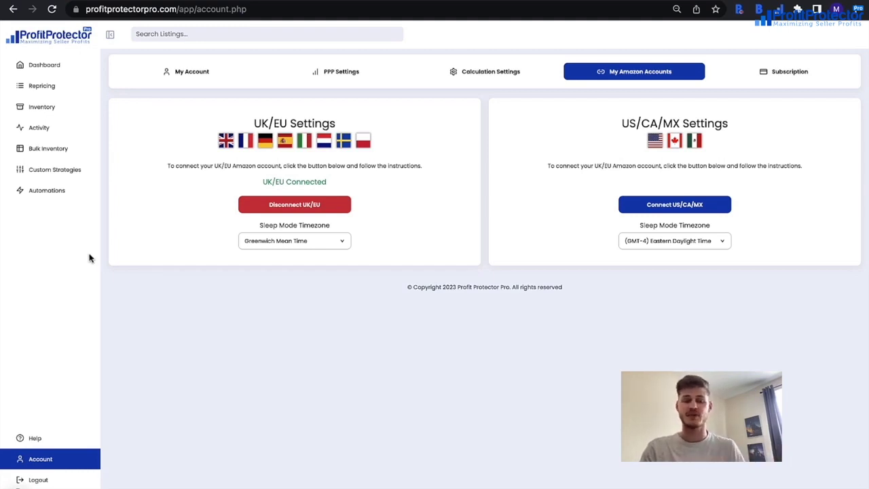
Open the help section's Frequently Asked Questions and look through the full list of questions
left_click(41, 440)
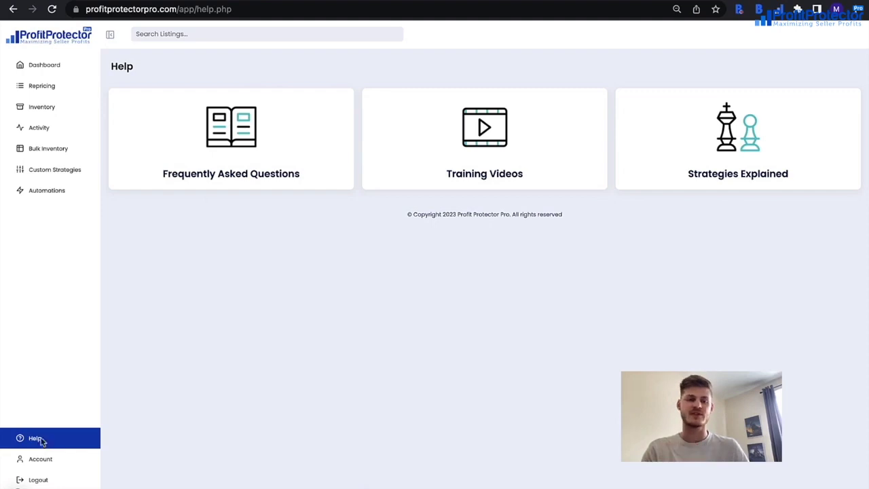
left_click(224, 183)
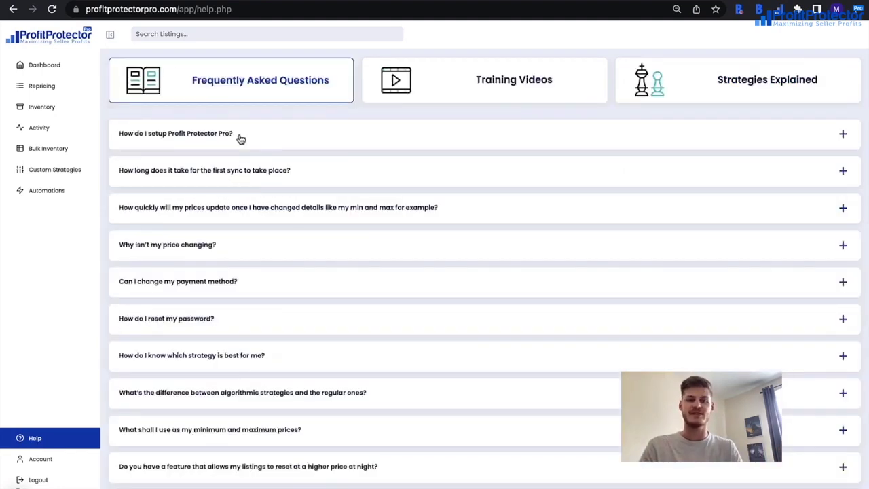
scroll(270, 243, "down", 2)
scroll(269, 244, "down", 2)
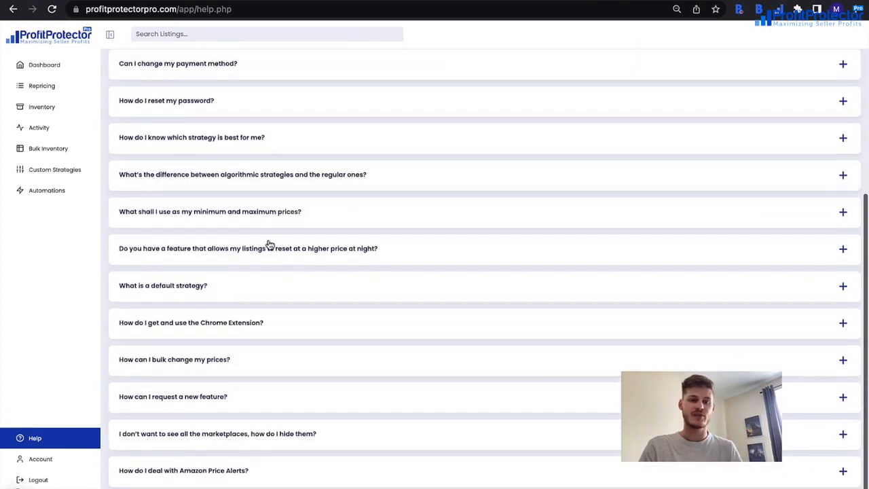
scroll(270, 244, "down", 1)
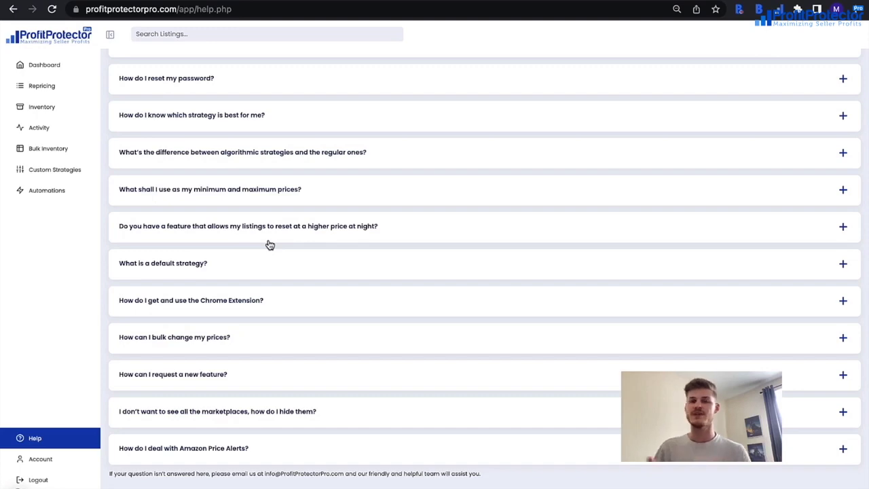
scroll(268, 244, "up", 5)
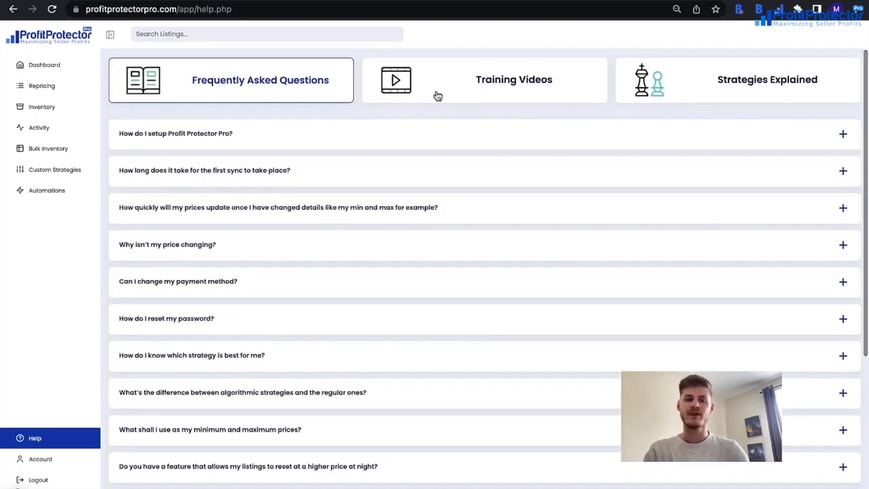
Open the Training Videos in the help section and browse the available walkthroughs
left_click(438, 96)
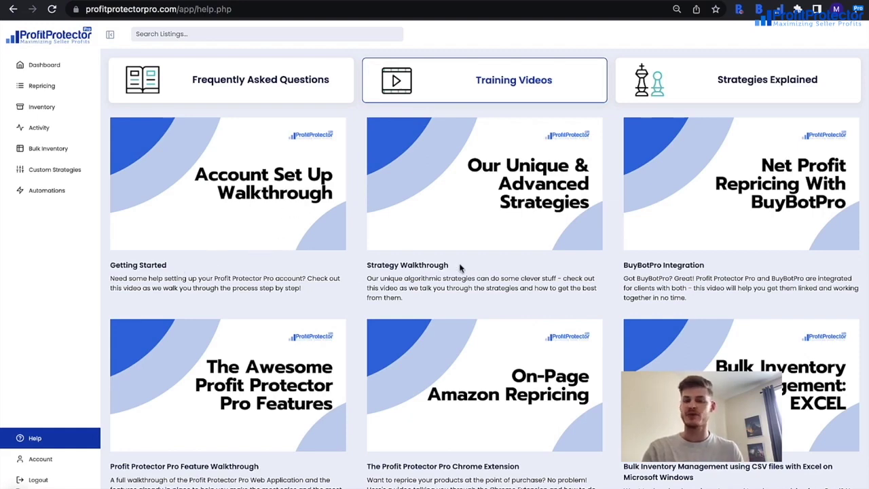
scroll(520, 272, "down", 2)
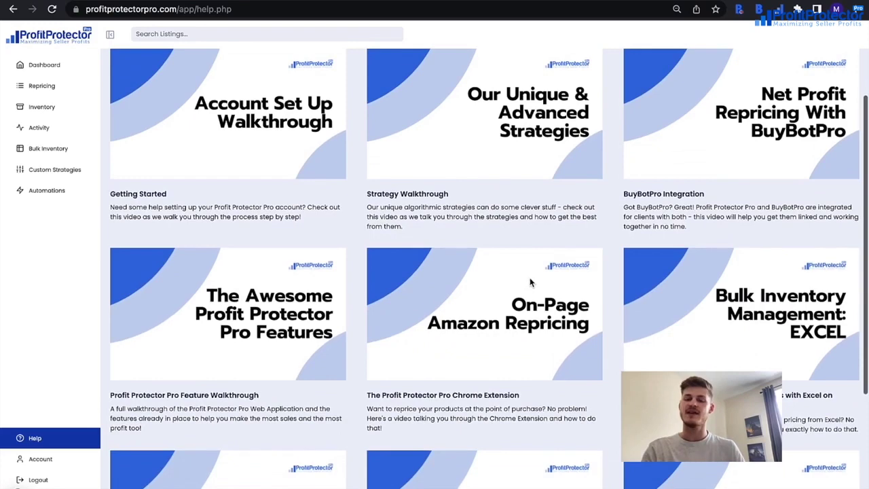
scroll(623, 246, "down", 2)
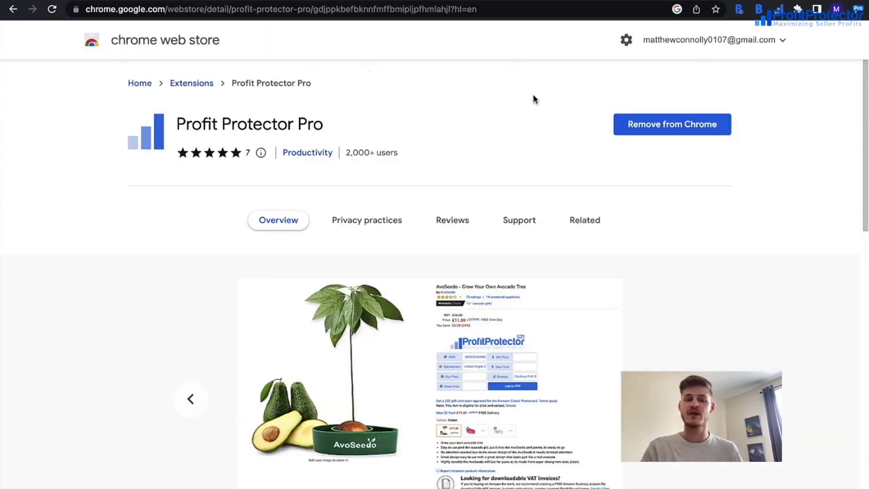
Examine the Profit Protector Pro extension's Chrome Web Store listing and its repricing form on the LEGO 60324 Amazon product page
scroll(422, 246, "down", 2)
scroll(422, 245, "up", 1)
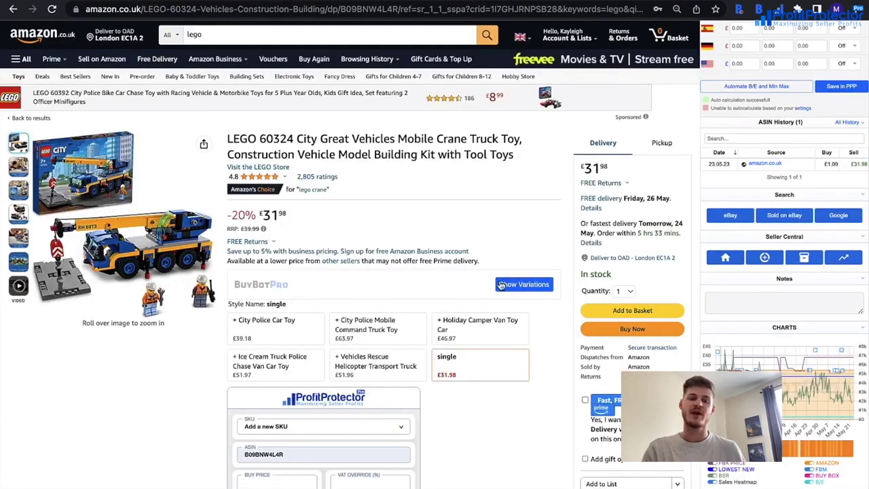
scroll(501, 294, "down", 3)
scroll(501, 294, "down", 1)
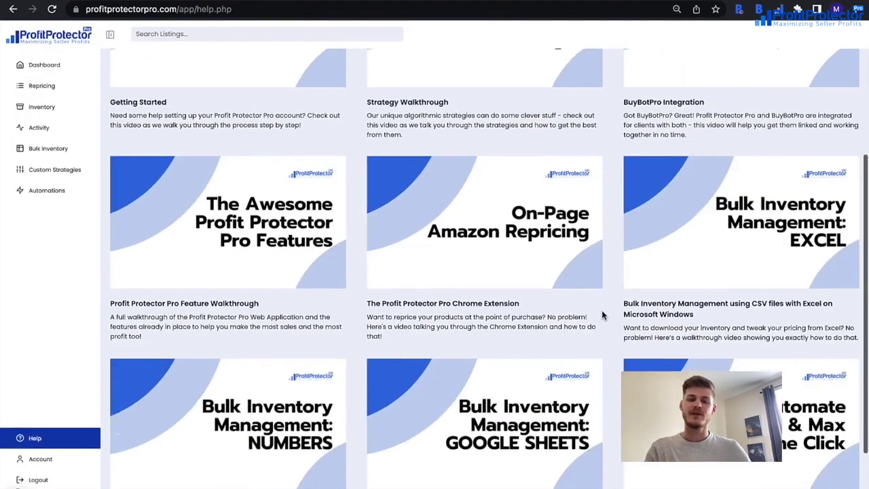
Browse the remaining training videos in the help section, and read through the repricing strategies listed under Strategies Explained
scroll(601, 310, "down", 2)
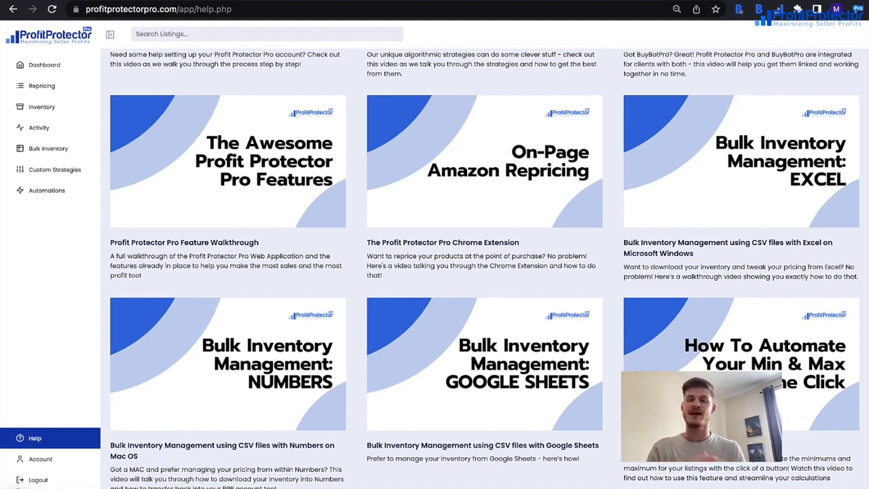
scroll(485, 272, "up", 4)
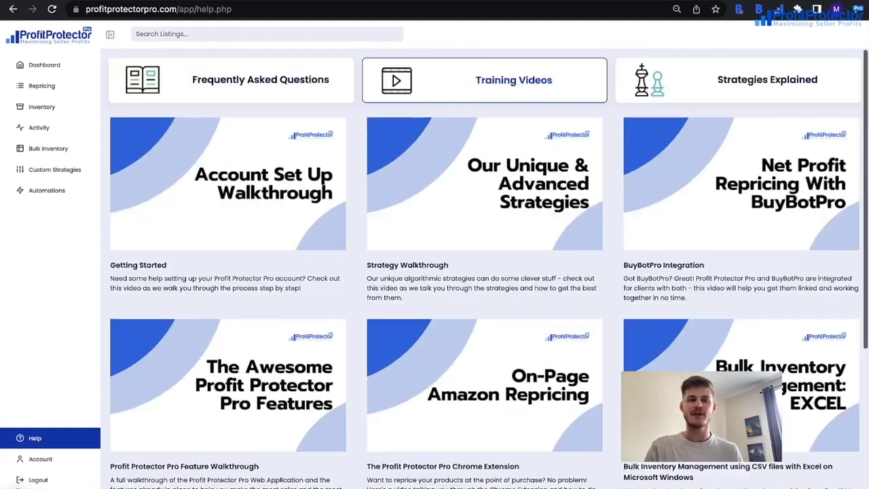
left_click(680, 84)
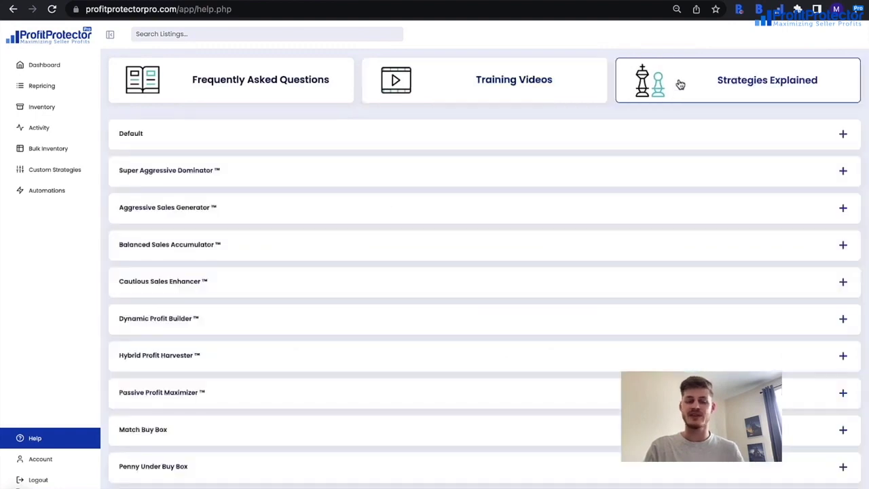
scroll(389, 229, "down", 4)
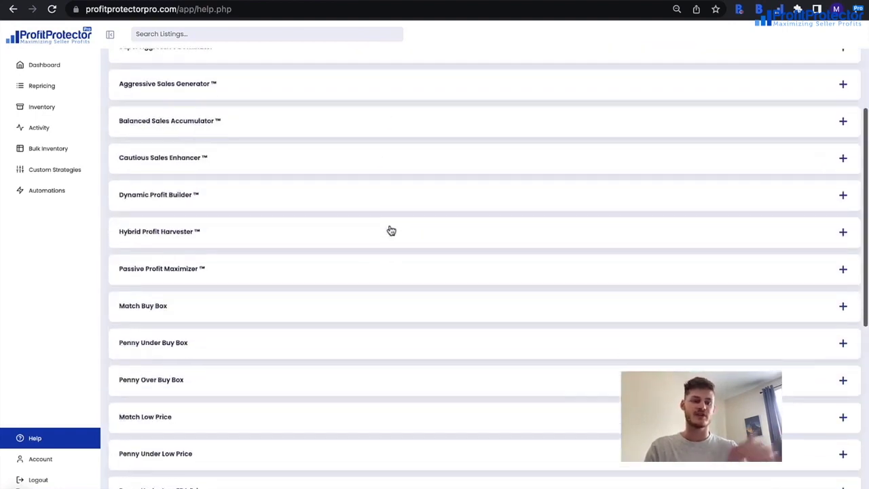
scroll(391, 231, "up", 3)
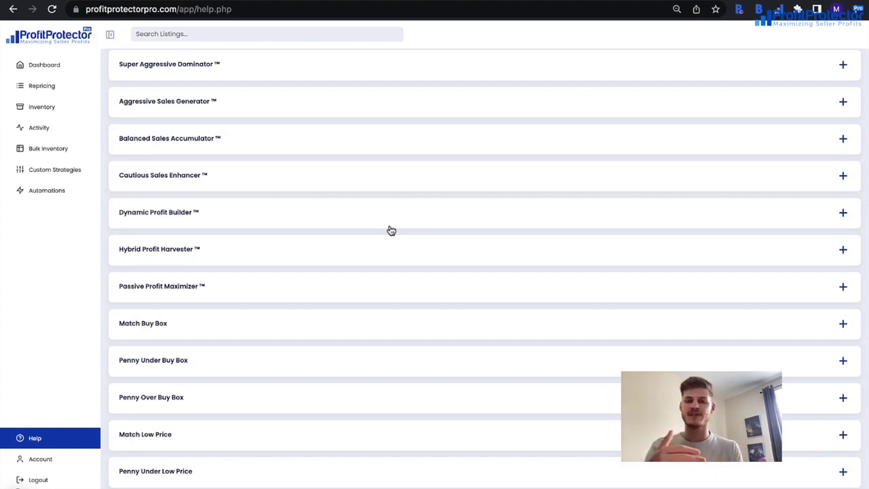
scroll(391, 230, "down", 3)
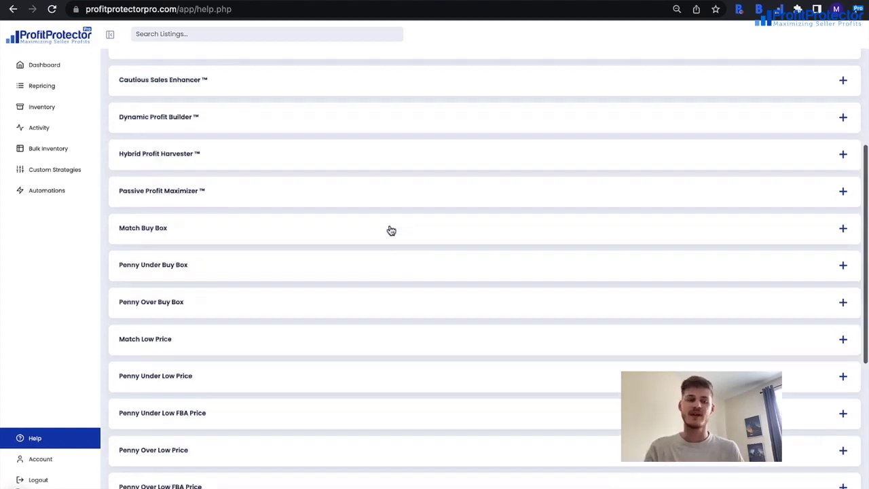
scroll(401, 219, "down", 4)
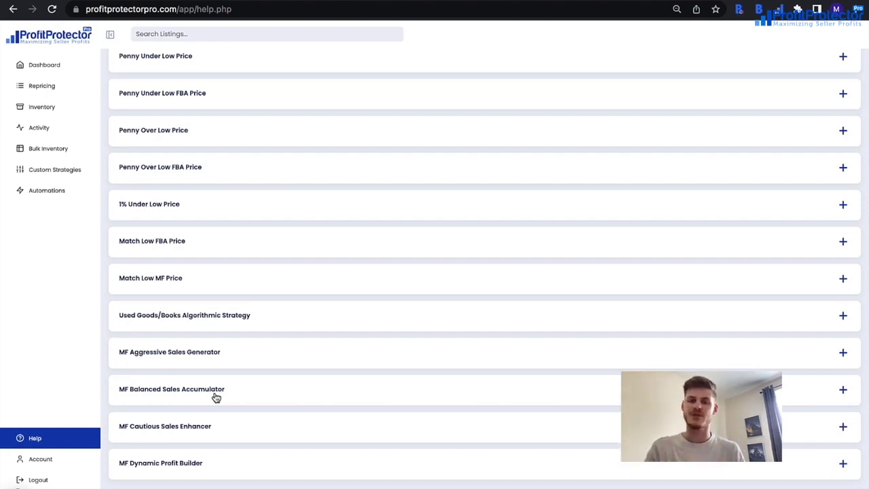
scroll(216, 397, "up", 10)
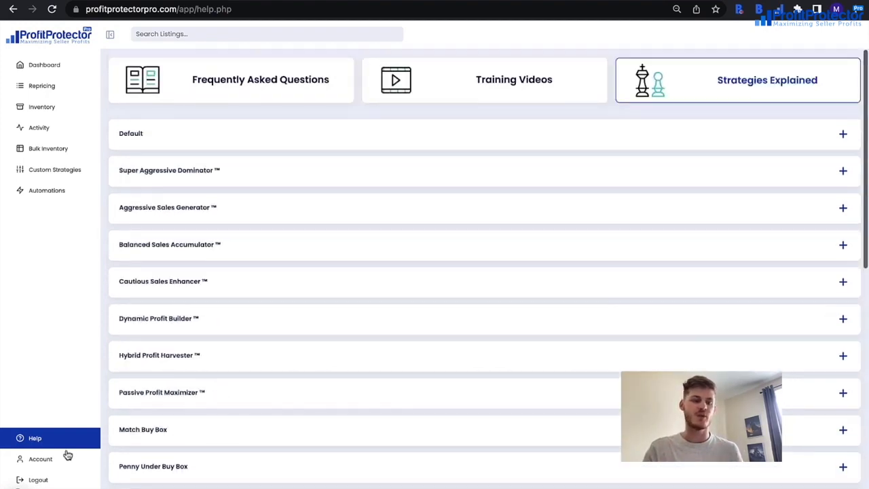
Open the account's PPP Settings to examine the default strategy, marketplace and sleep mode options
left_click(64, 459)
left_click(344, 73)
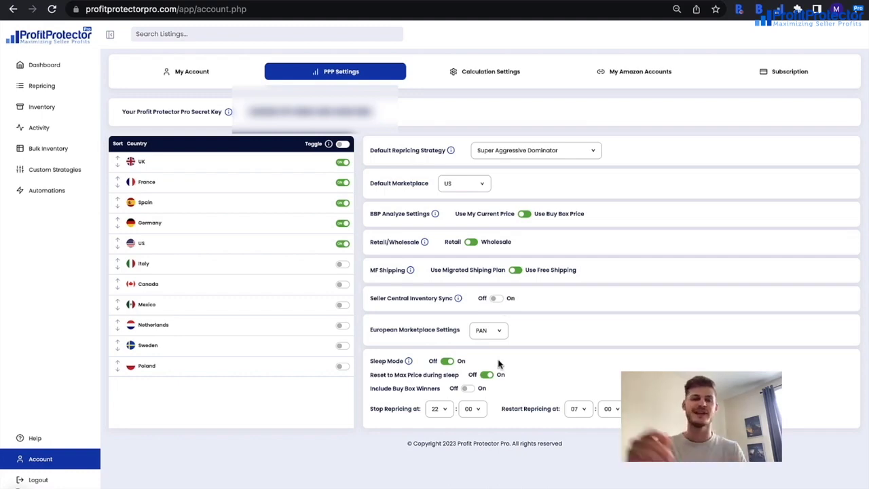
In the account's Calculation Settings, set UK VAT to Not Applicable under Break Even Fees
left_click(503, 71)
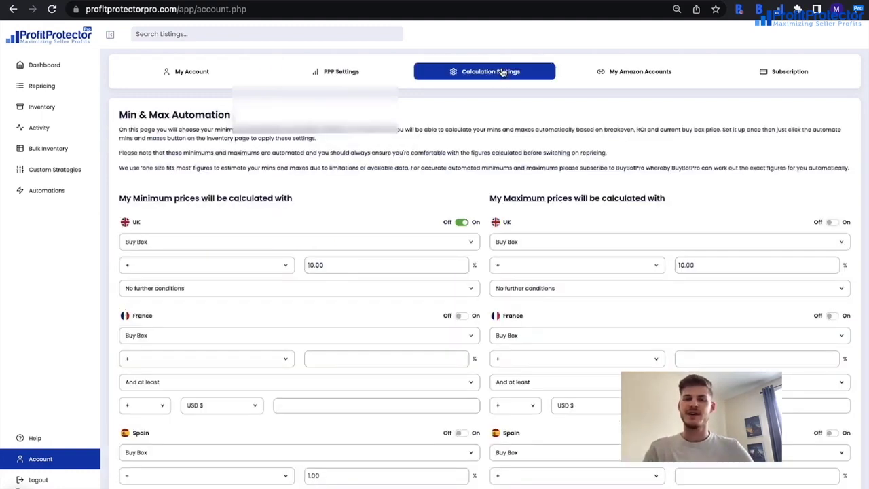
scroll(480, 362, "down", 2)
scroll(480, 362, "down", 6)
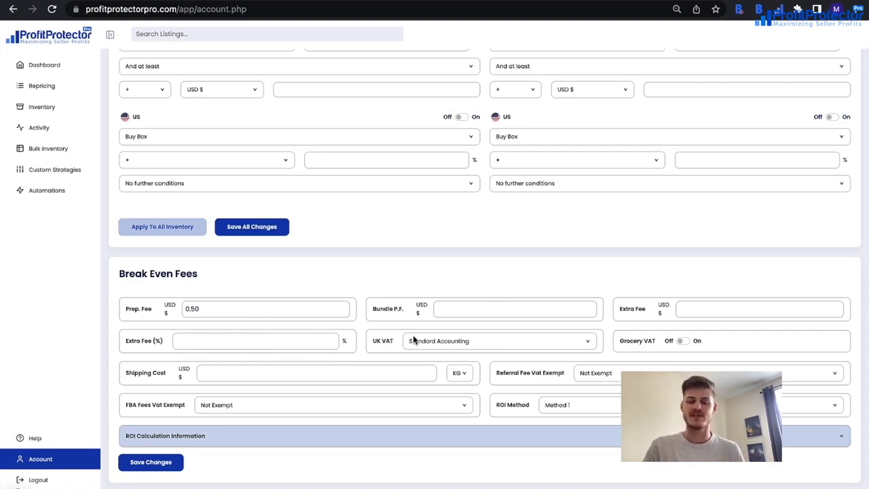
left_click(441, 346)
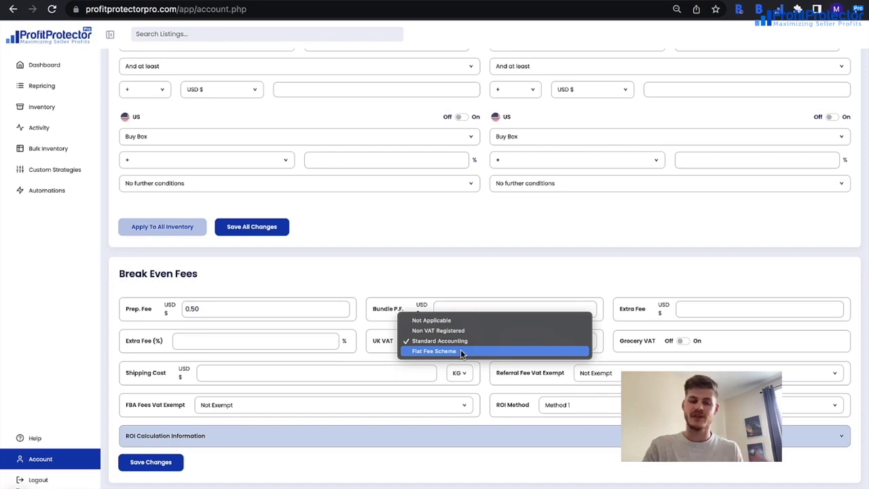
left_click(435, 320)
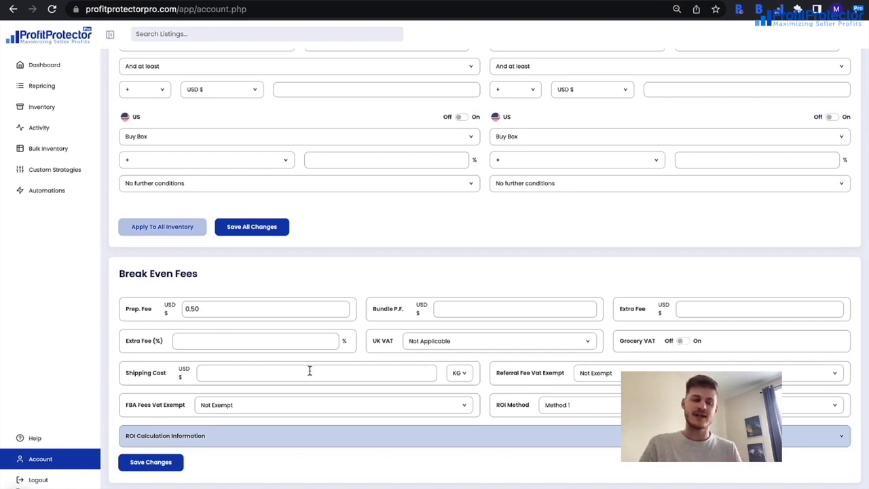
Check the weight unit options for Shipping Cost and the Referral Fee Vat Exempt choices under Break Even Fees
left_click(459, 372)
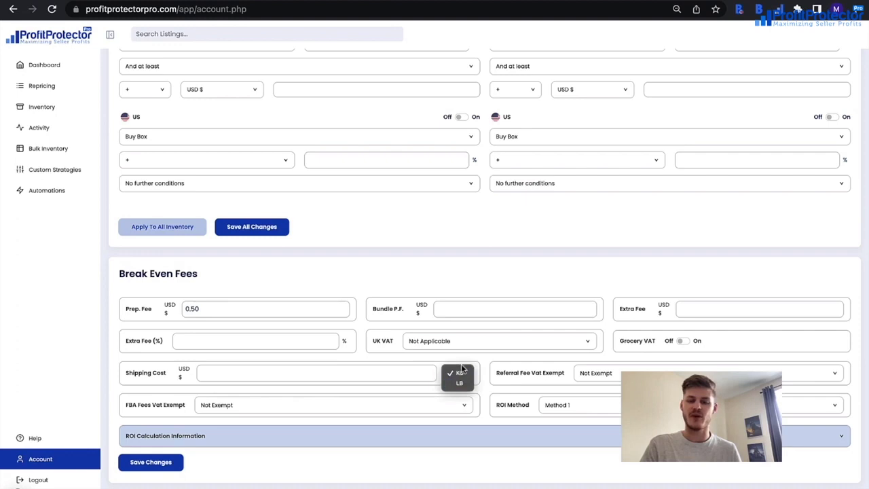
left_click(507, 363)
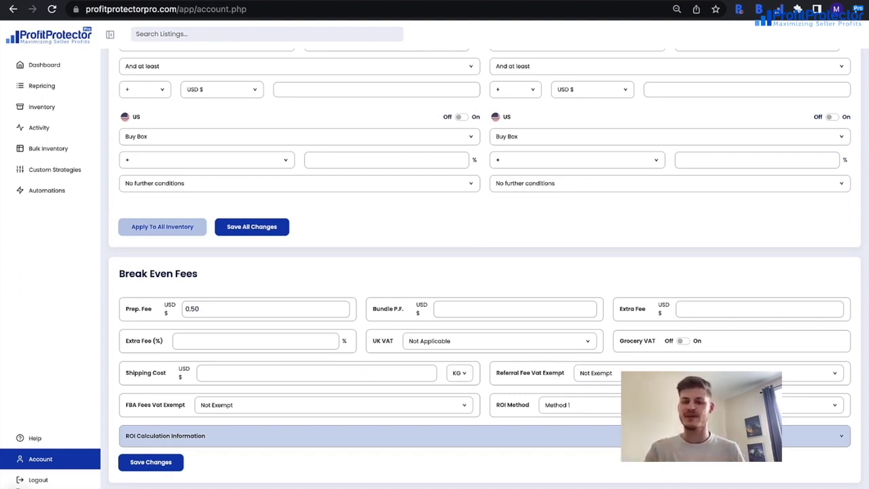
left_click(608, 373)
left_click(613, 373)
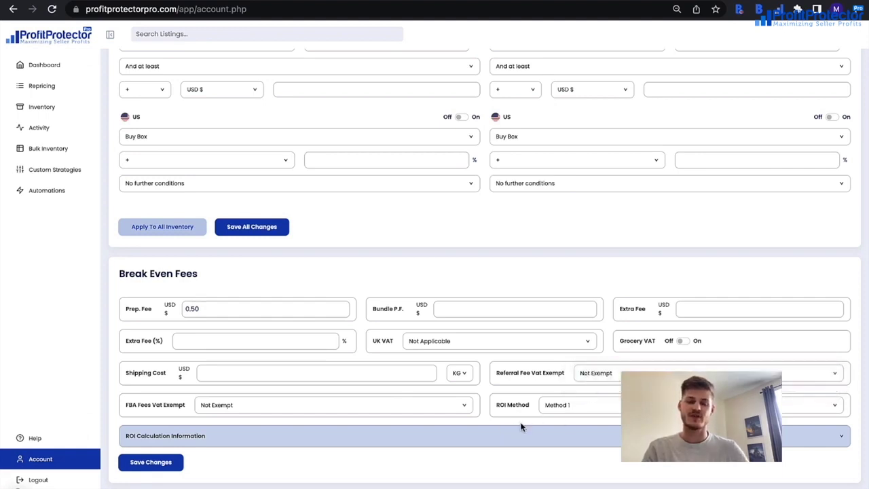
Expand ROI Calculation Information to read the method formulas, check the ROI Method choices, and collapse the information
left_click(553, 442)
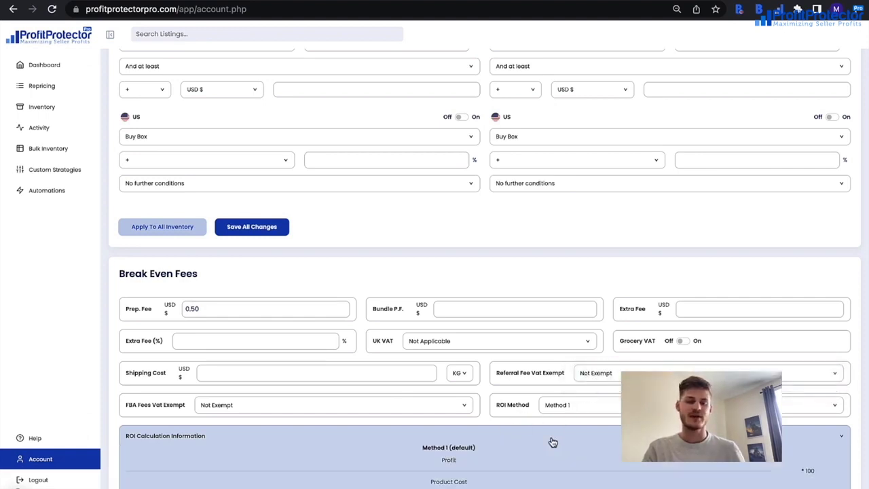
scroll(553, 442, "down", 4)
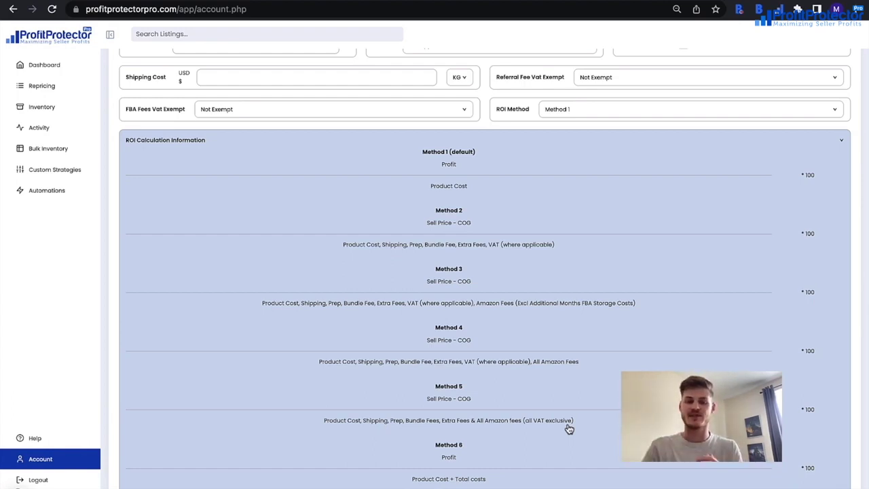
left_click(586, 110)
left_click(584, 110)
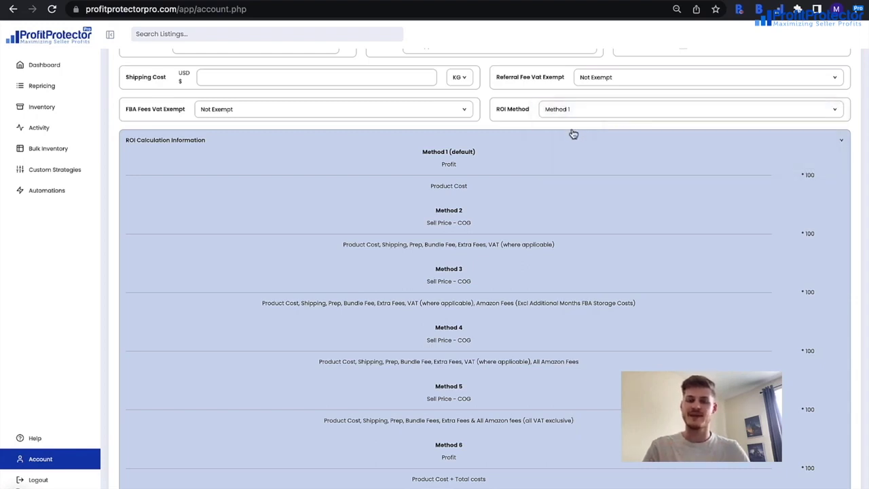
left_click(572, 136)
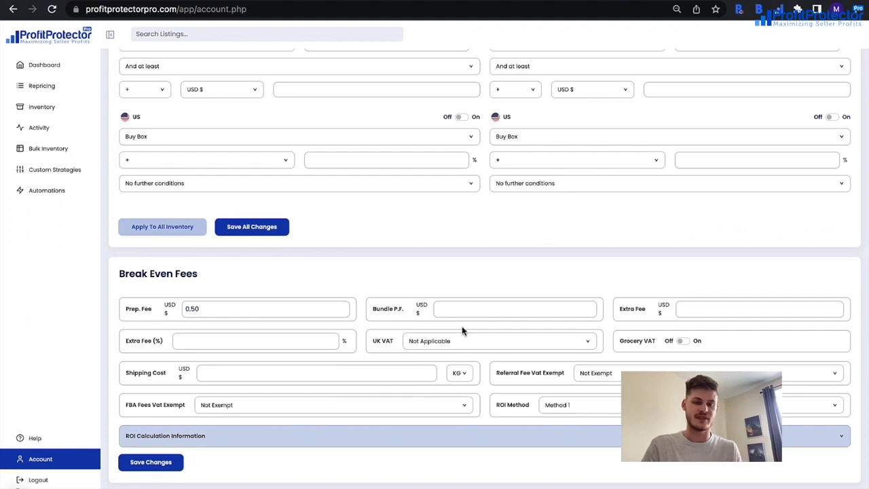
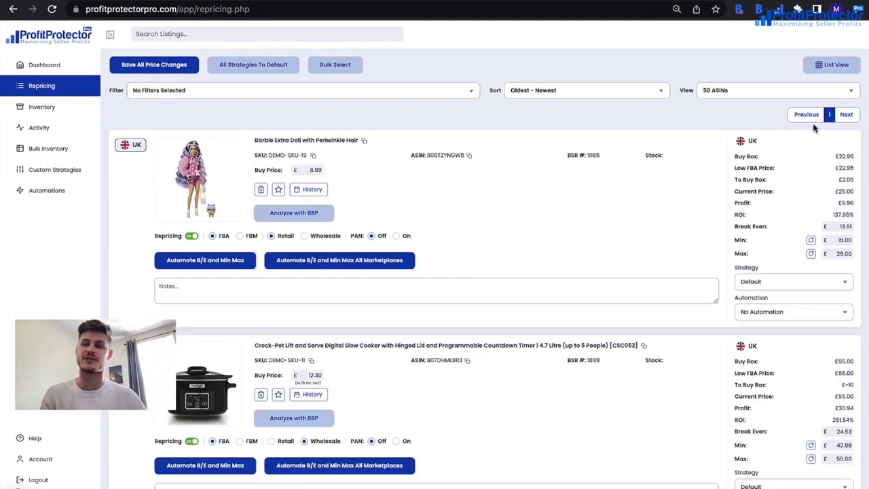
Set the Repricing page to show 10 ASINs per page
left_click(742, 95)
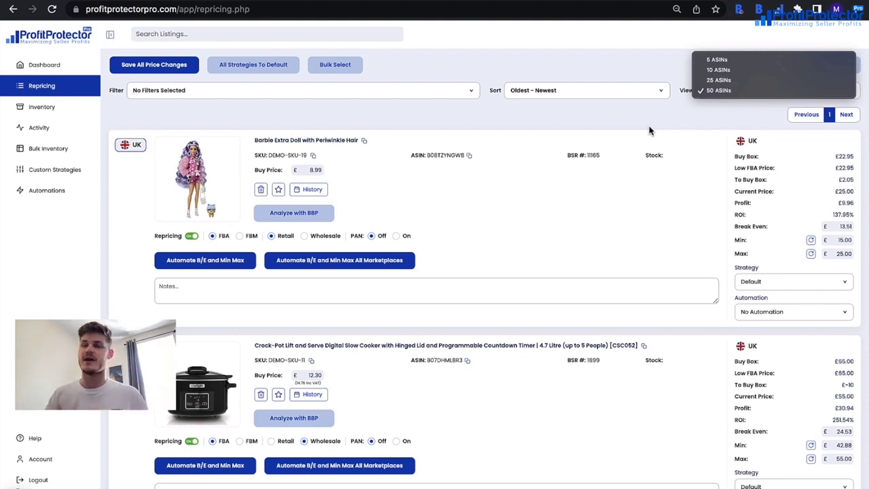
left_click(718, 70)
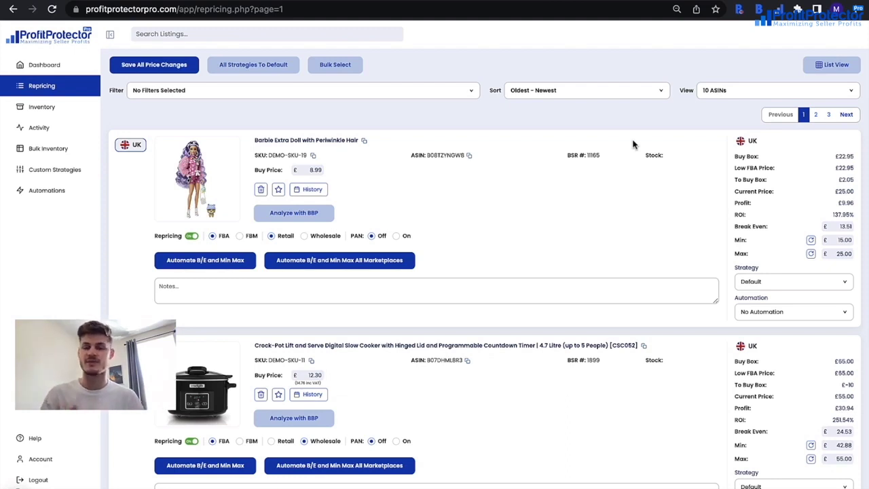
Check the available sort orders for the repricing listings, and open the listing filters
left_click(566, 94)
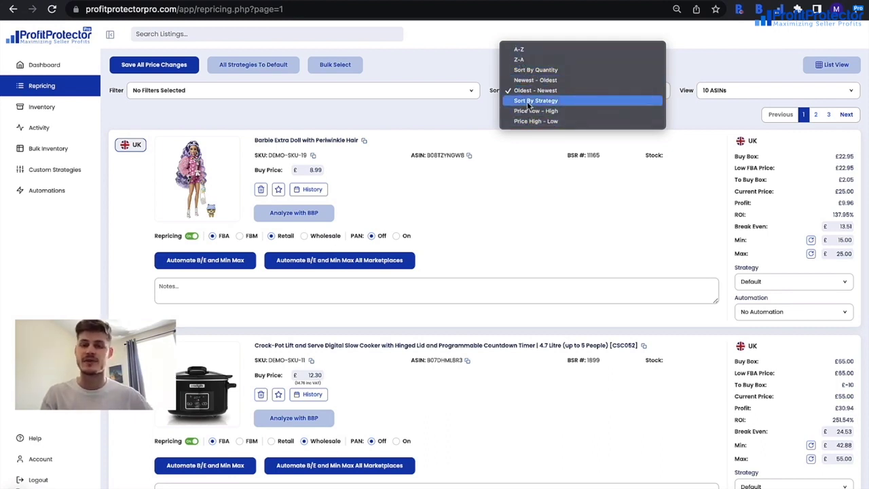
left_click(466, 110)
left_click(401, 90)
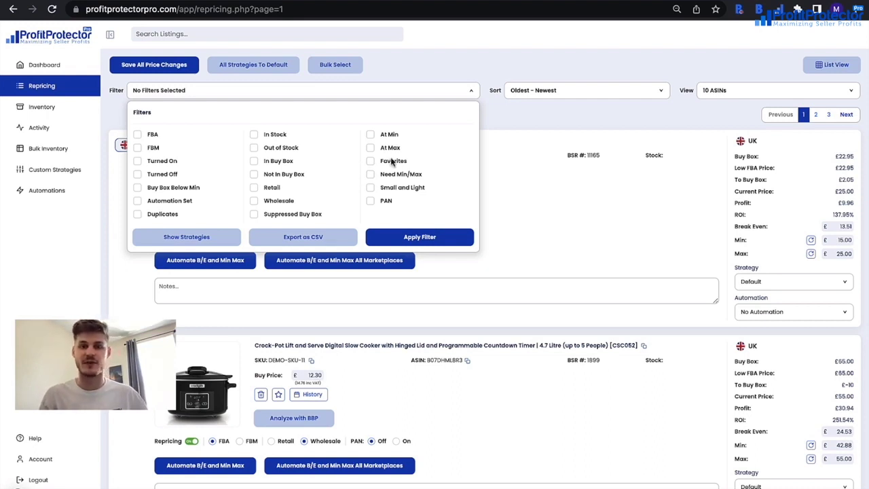
Show the strategy filters, and filter the repricing listings to those that are Turned Off
scroll(279, 400, "down", 1)
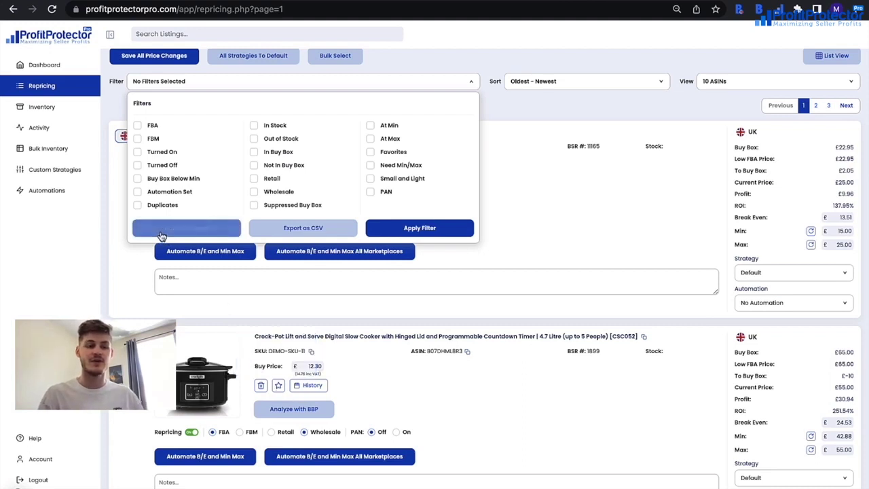
left_click(196, 235)
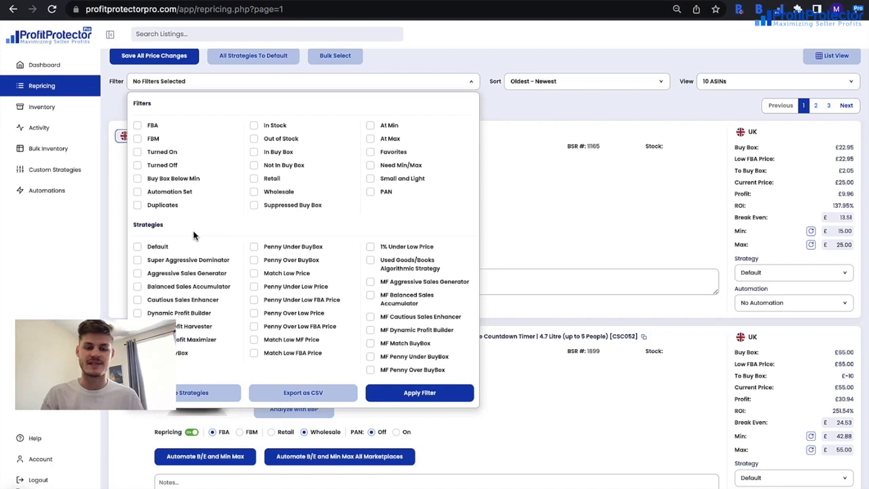
left_click(138, 166)
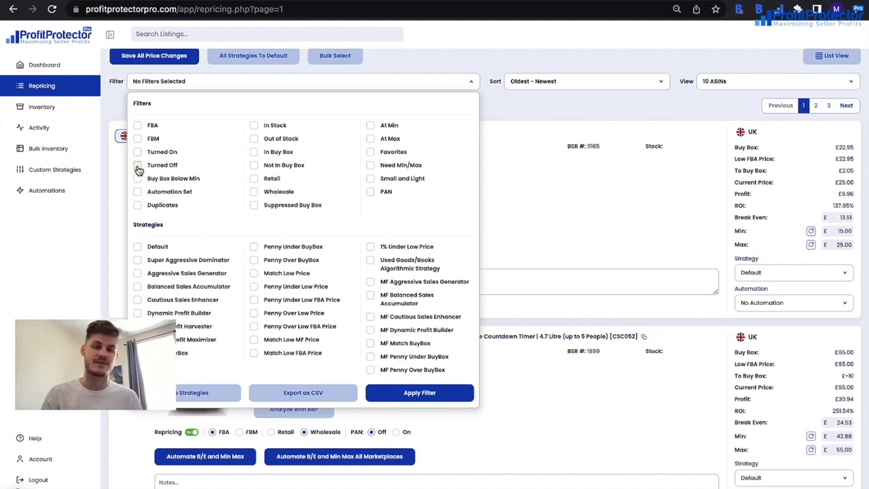
left_click(420, 399)
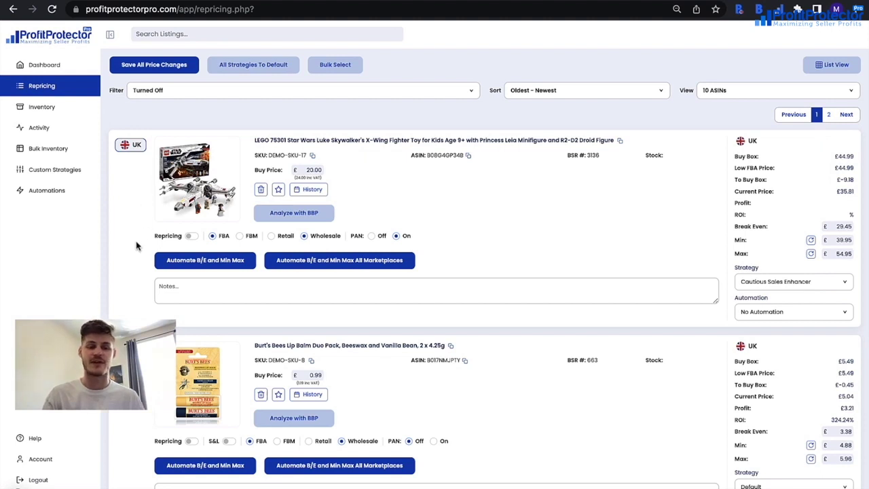
Copy the LEGO X-Wing listing's SKU, and switch the listing to Retail and back to Wholesale
left_click(313, 155)
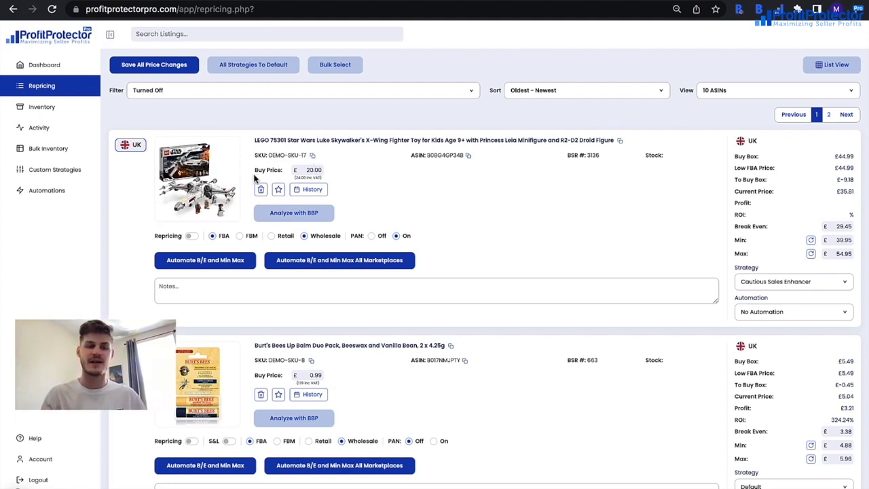
left_click(271, 236)
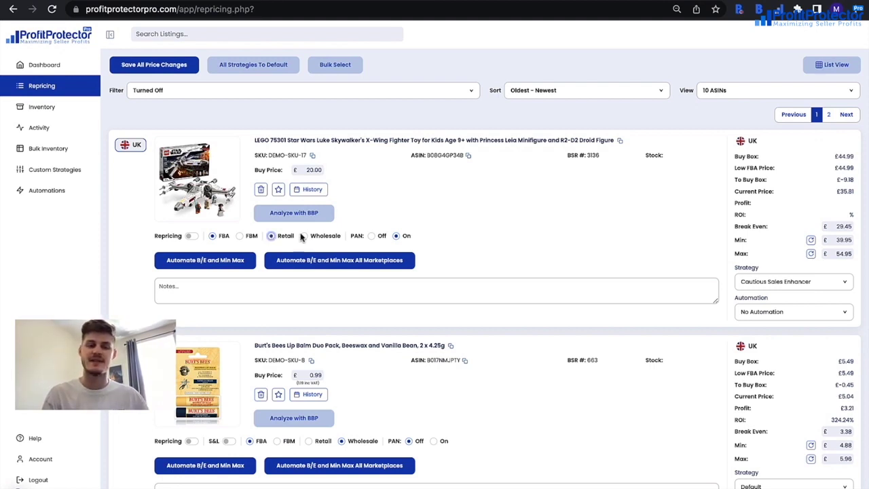
left_click(303, 236)
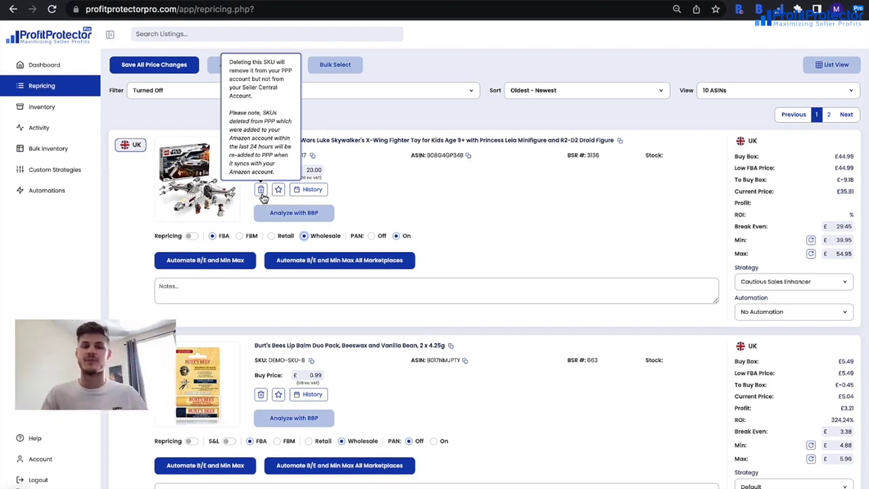
View the LEGO X-Wing listing's history, and analyze the product with BuyBotPro on its Amazon page
left_click(313, 190)
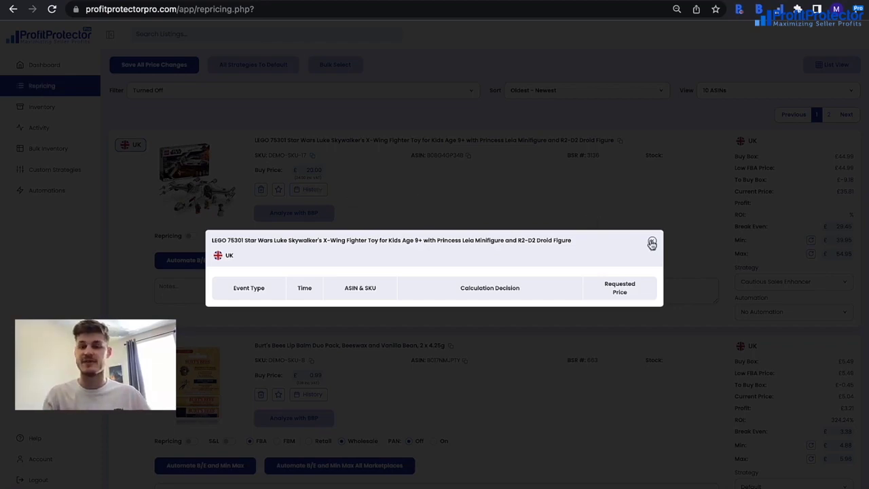
left_click(651, 241)
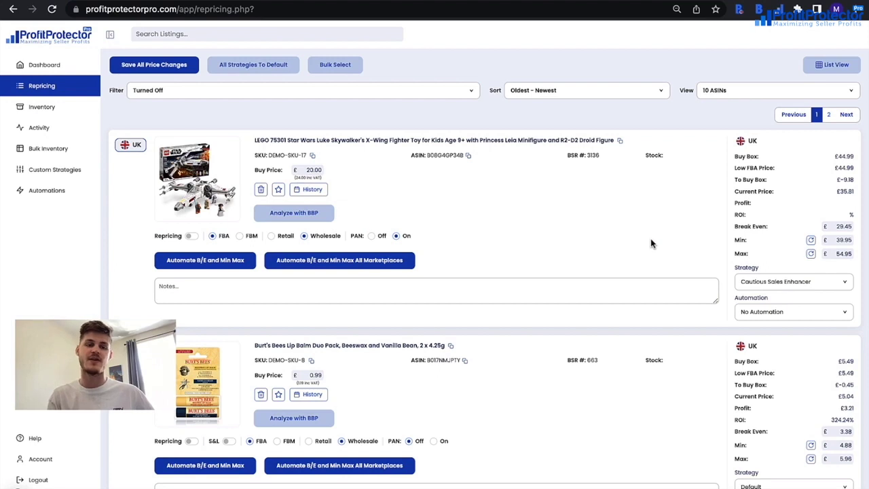
left_click(297, 213)
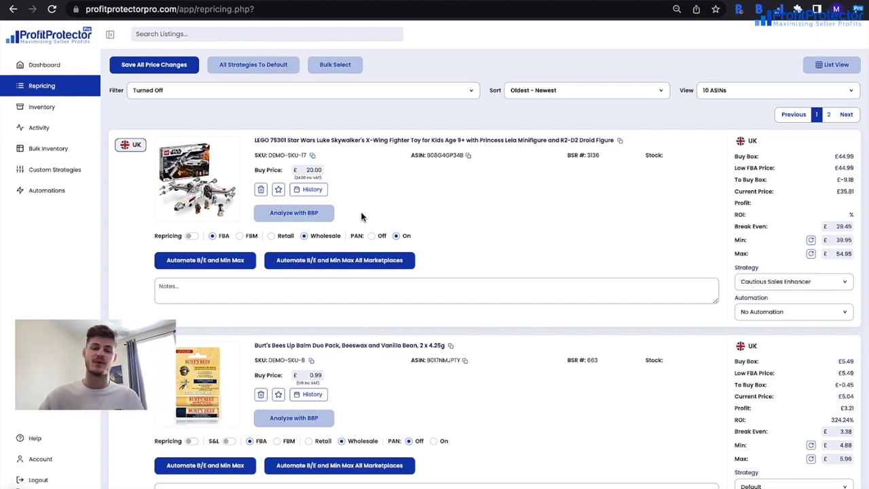
left_click(317, 216)
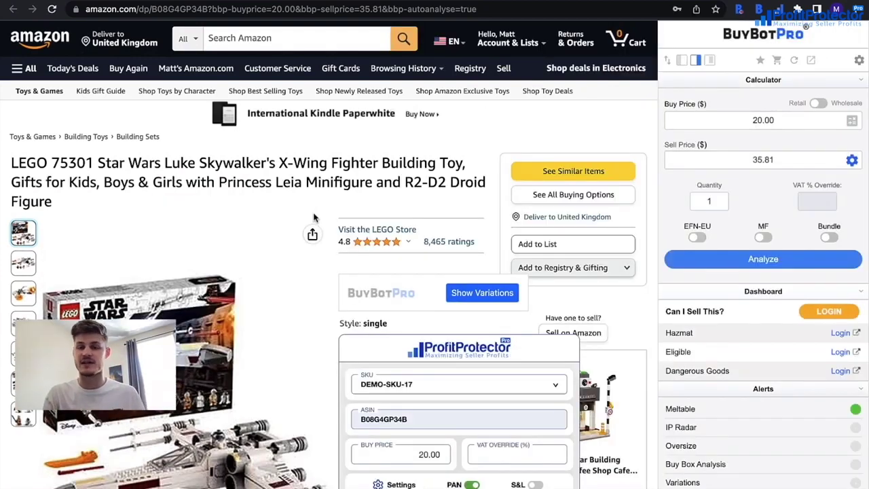
scroll(426, 285, "down", 5)
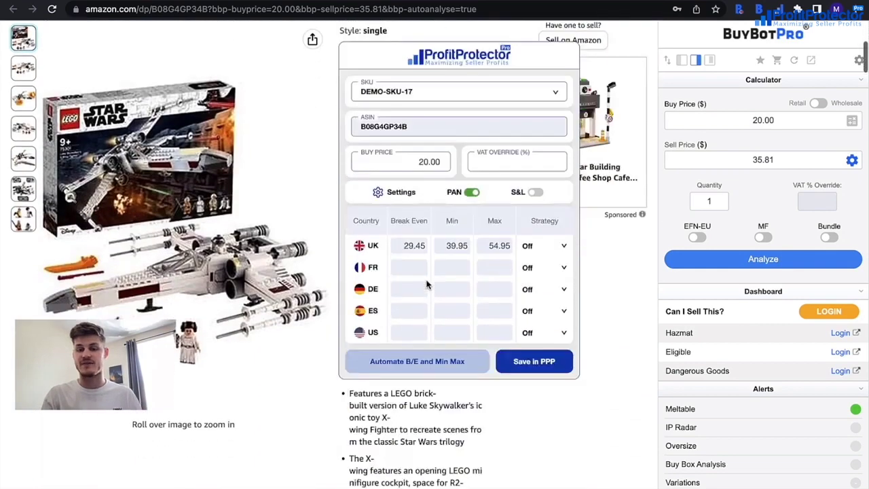
left_click(760, 258)
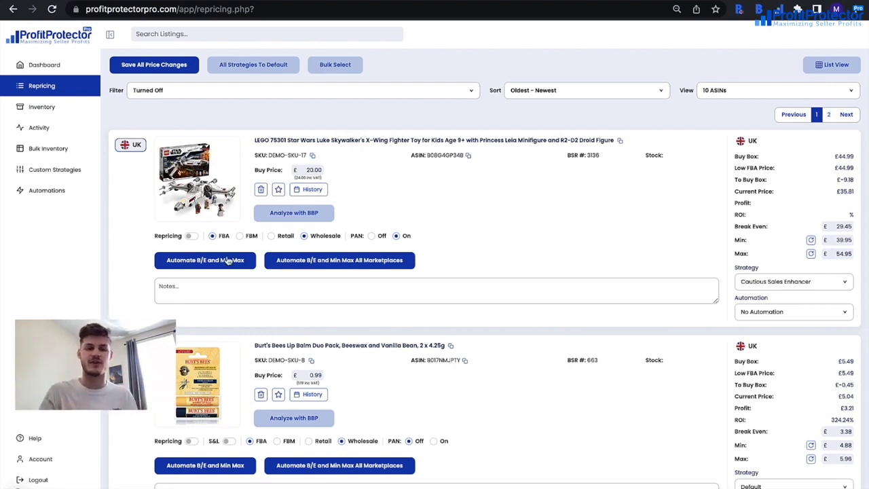
Set the LEGO X-Wing listing's fulfilment to FBM, and look over the listings' pricing details
left_click(240, 235)
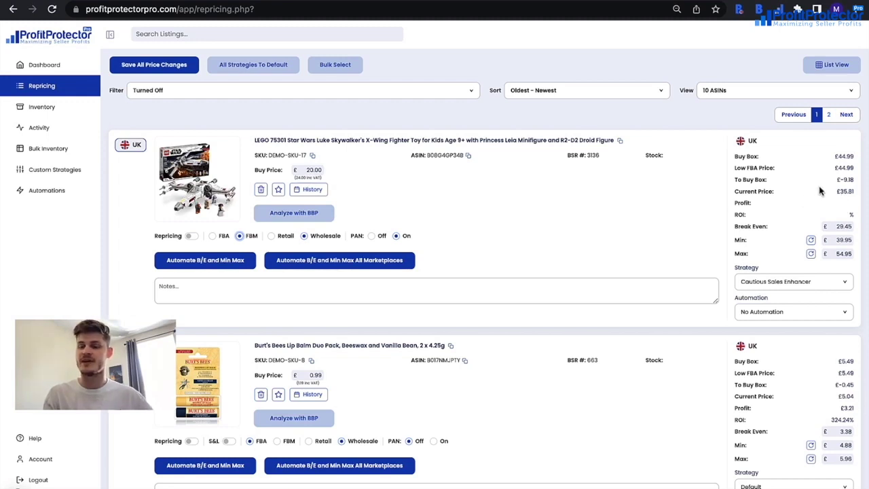
scroll(816, 358, "down", 1)
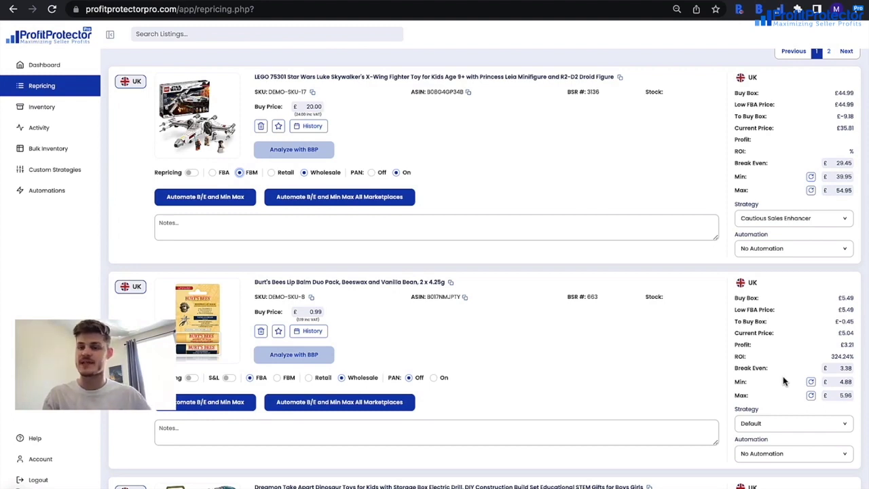
scroll(784, 381, "down", 1)
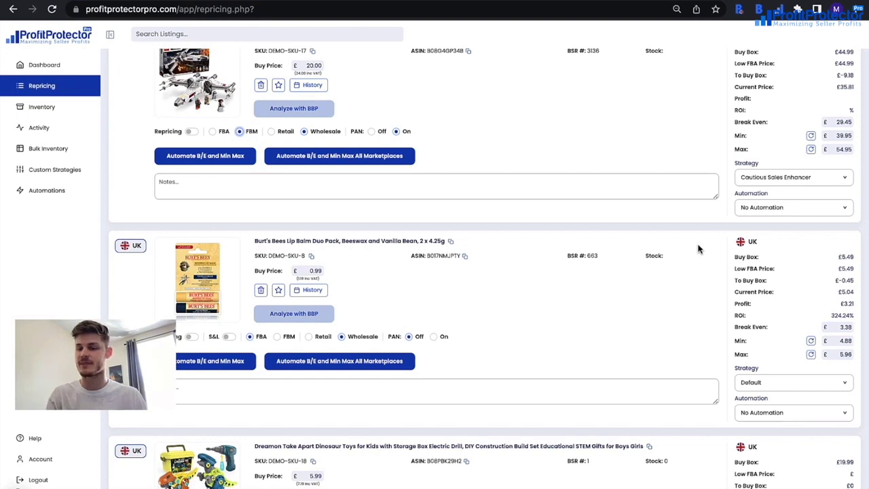
Check the Strategy and Automation choices for the Burt's Bees lip balm listing, and open its notes for editing
scroll(698, 249, "down", 1)
left_click(785, 329)
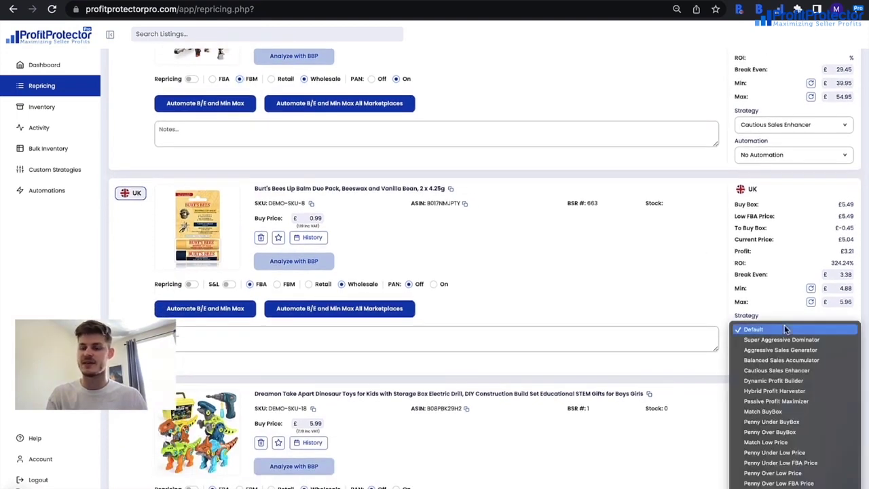
scroll(775, 386, "down", 3)
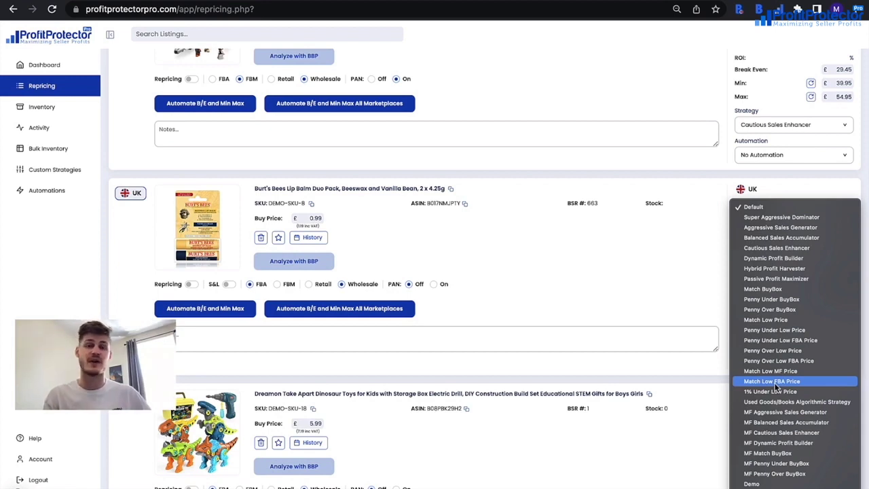
left_click(684, 307)
left_click(746, 359)
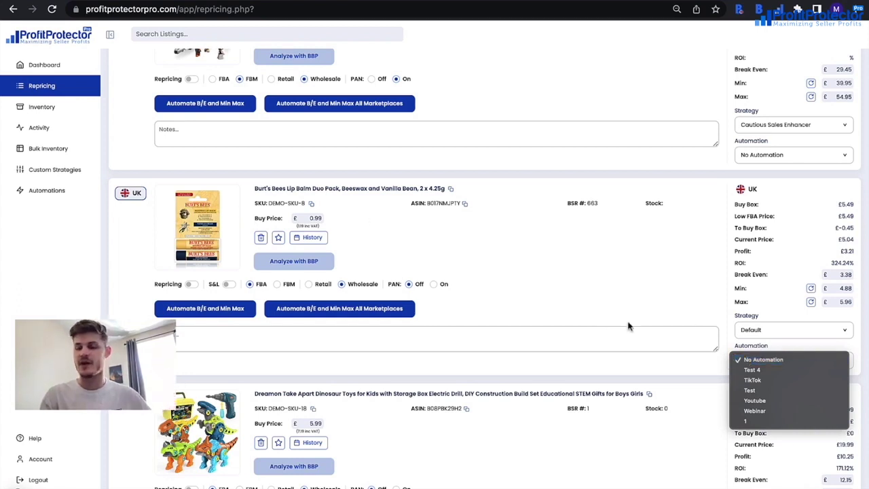
left_click(704, 304)
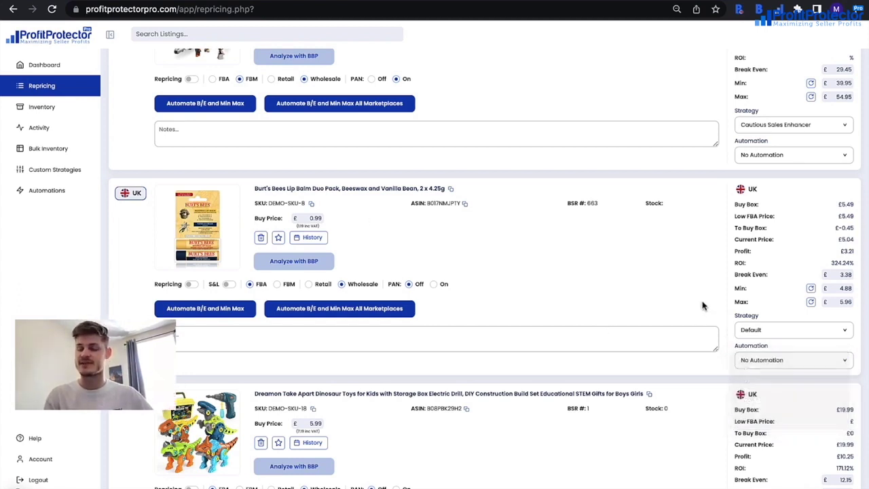
left_click(425, 334)
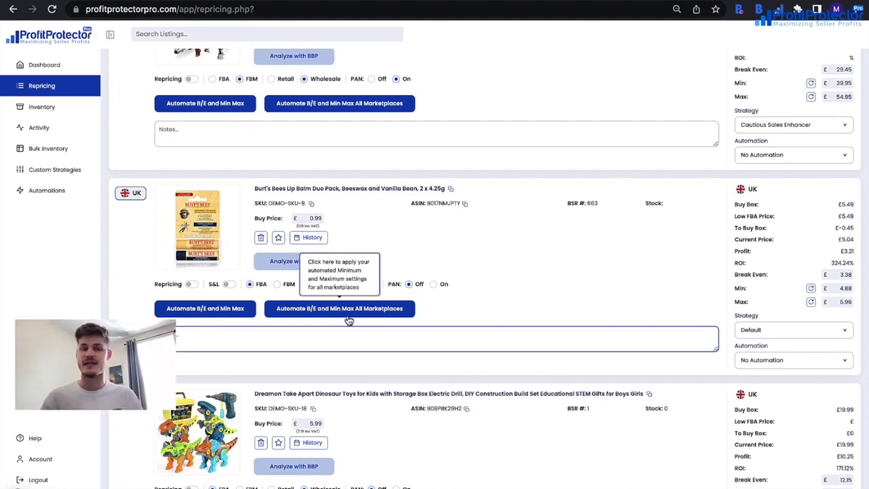
Set the LEGO X-Wing listing's minimum price to £38.00
scroll(572, 277, "up", 3)
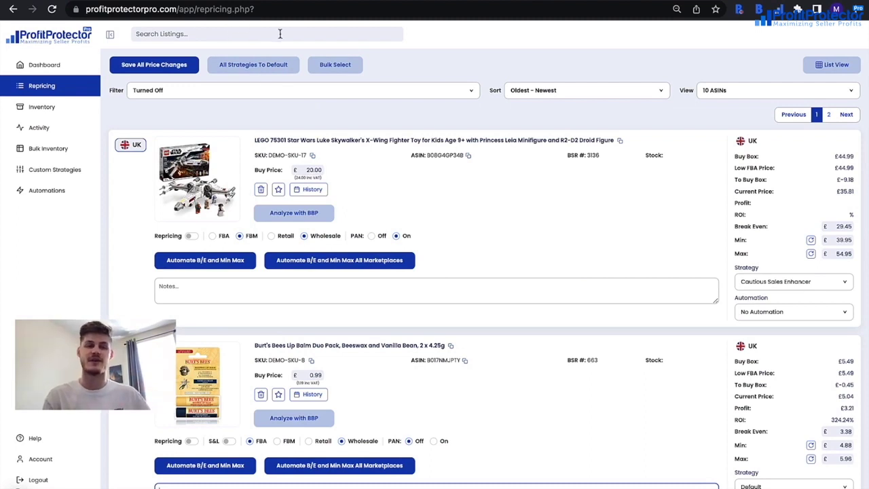
double_click(833, 241)
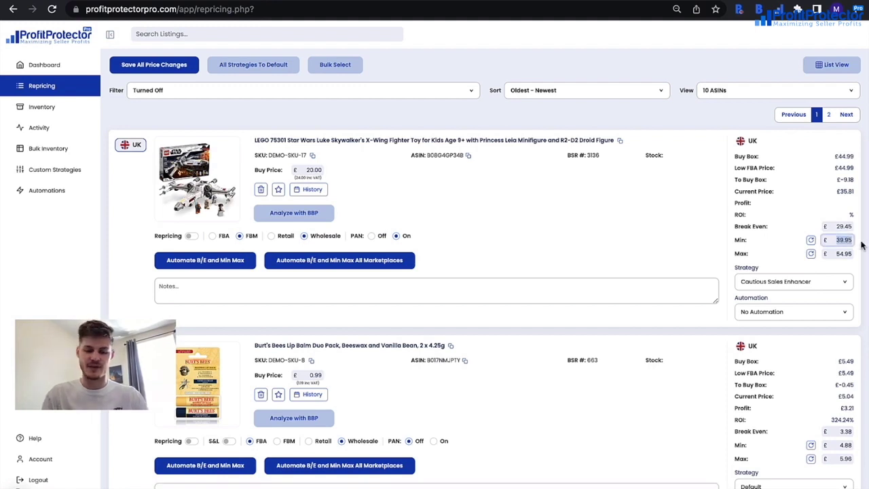
type("36")
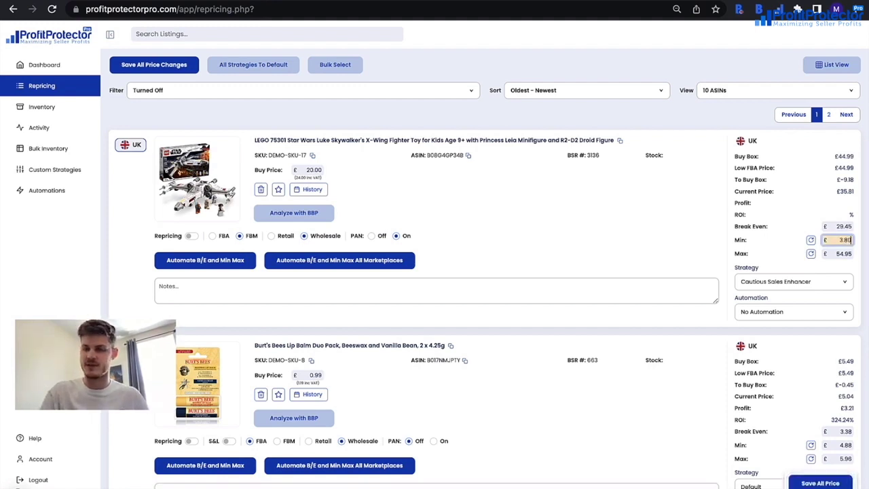
left_click(671, 225)
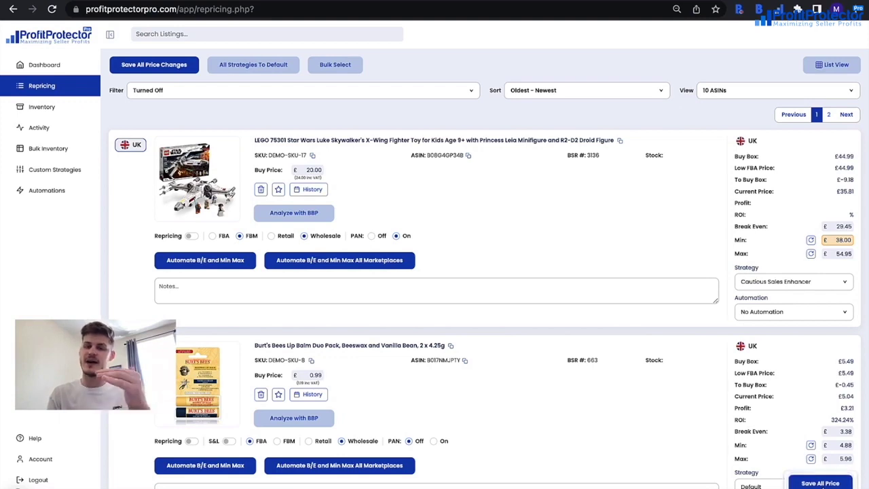
Turn on bulk selection and select all listings on the current page
scroll(801, 437, "down", 2)
scroll(801, 438, "up", 2)
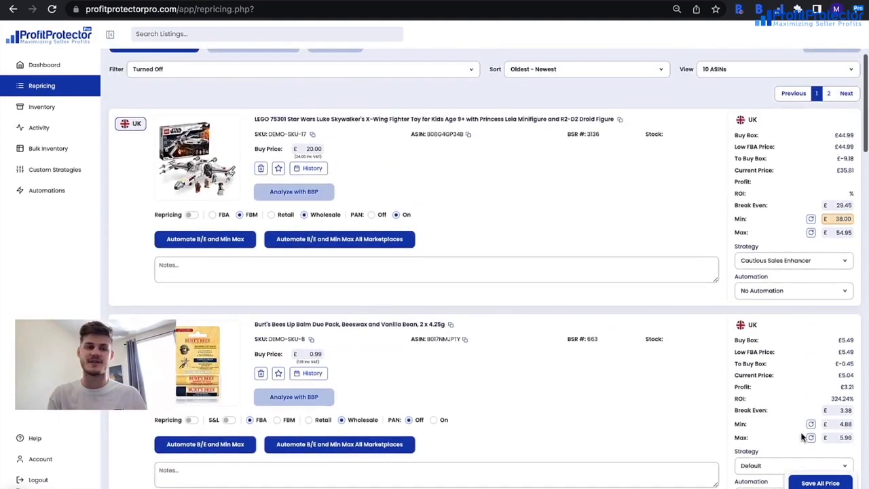
scroll(801, 438, "down", 6)
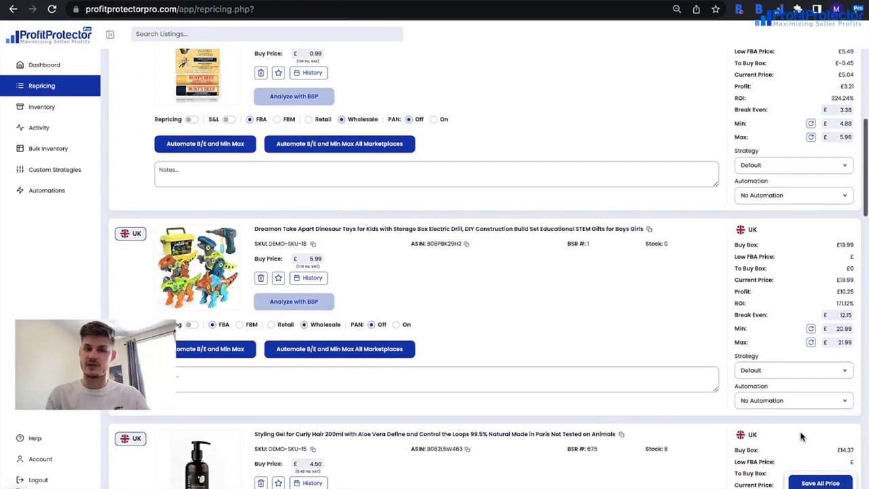
scroll(801, 435, "up", 6)
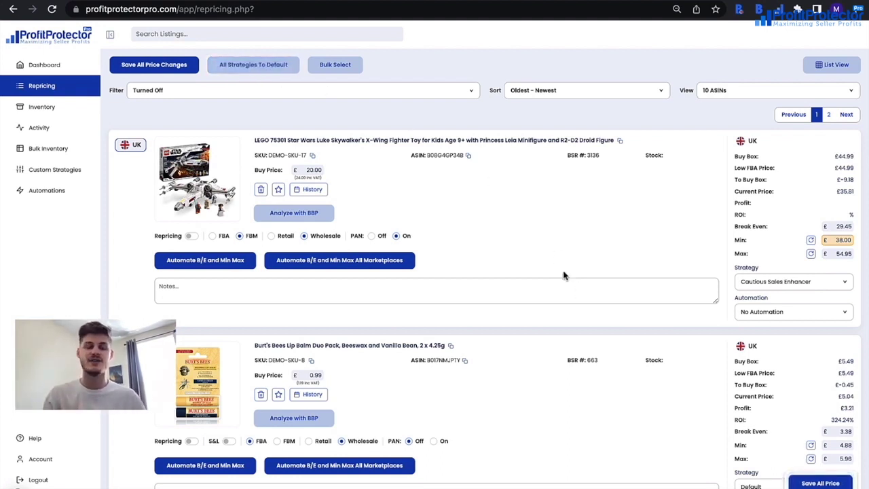
left_click(343, 63)
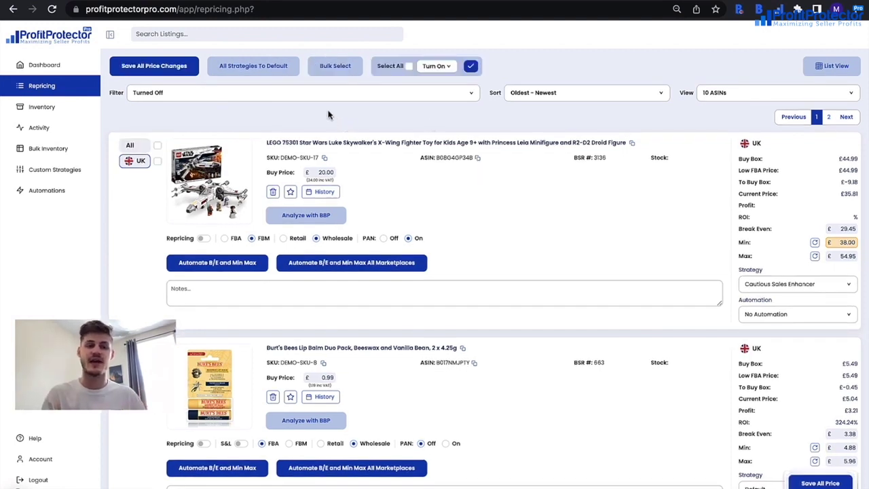
left_click(408, 67)
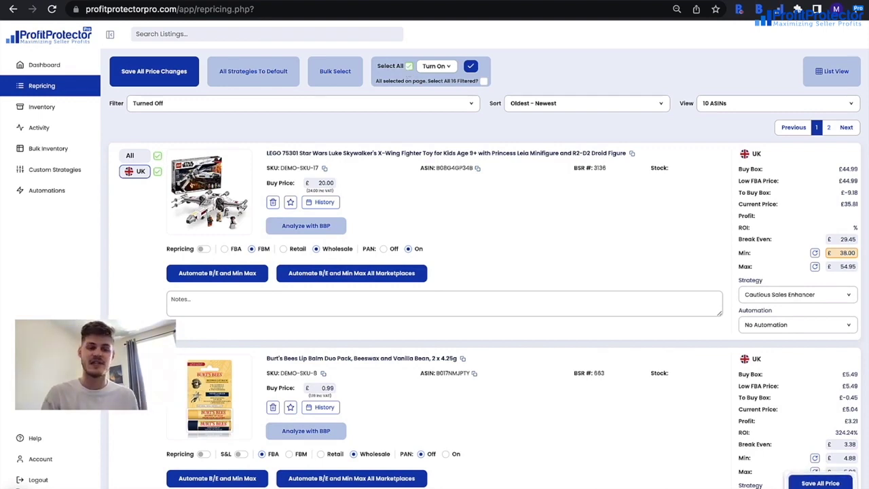
scroll(485, 268, "down", 5)
scroll(485, 268, "up", 5)
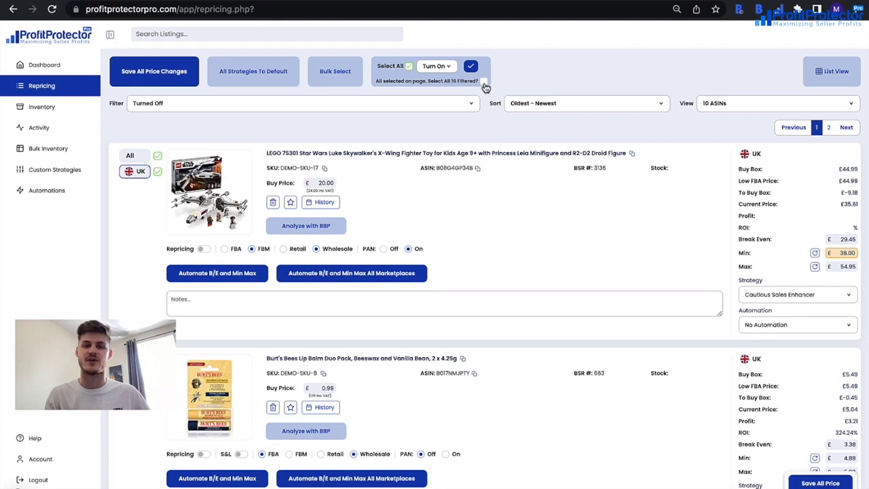
Try the Delete bulk action on the selected listings, and dismiss the confirmation without deleting them
left_click(445, 66)
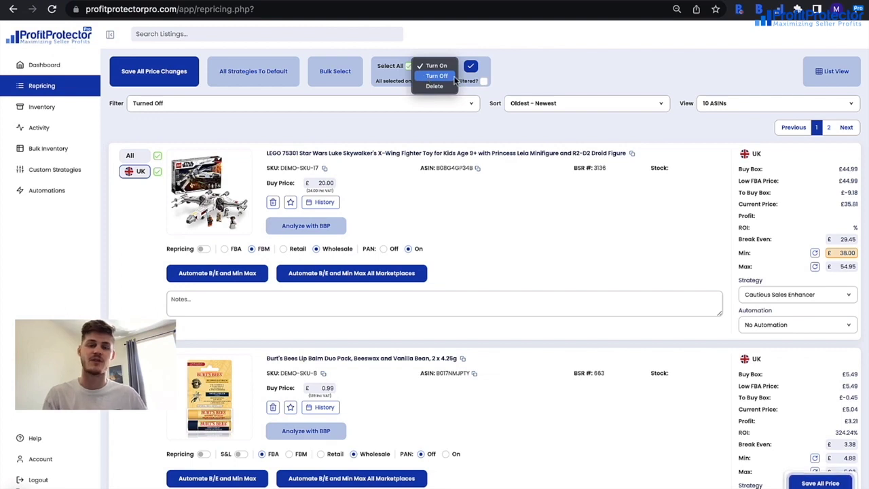
left_click(437, 86)
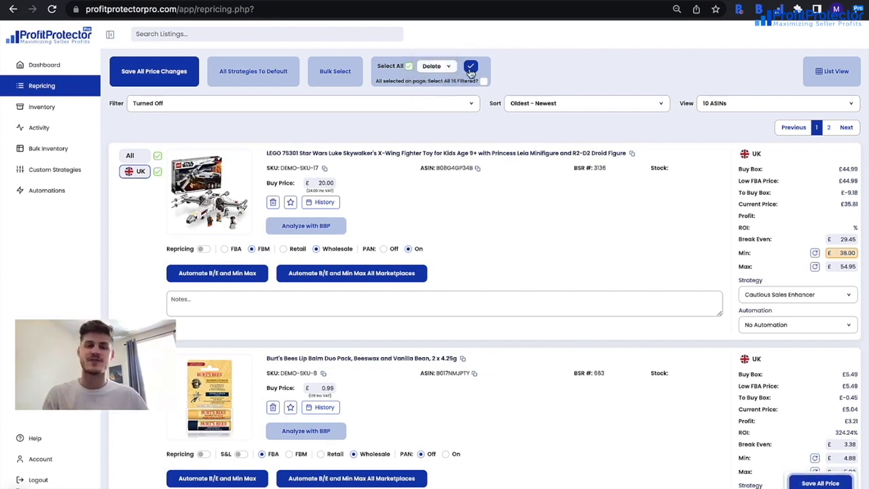
left_click(470, 68)
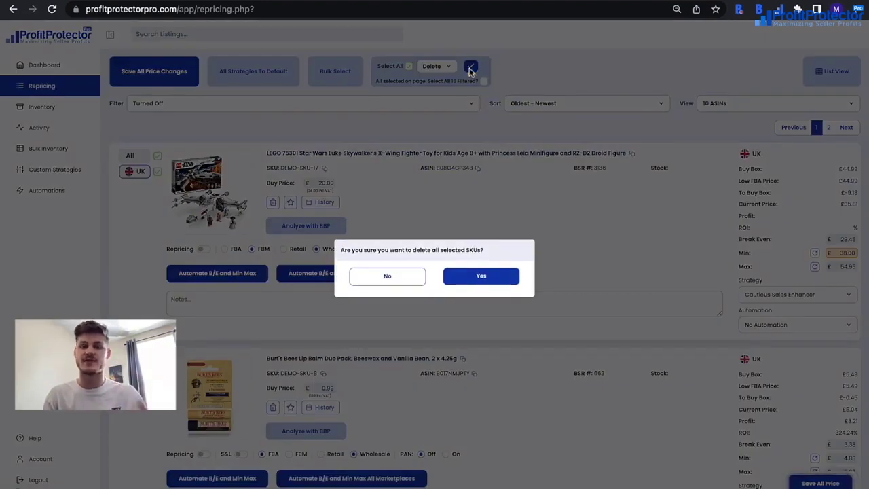
left_click(482, 195)
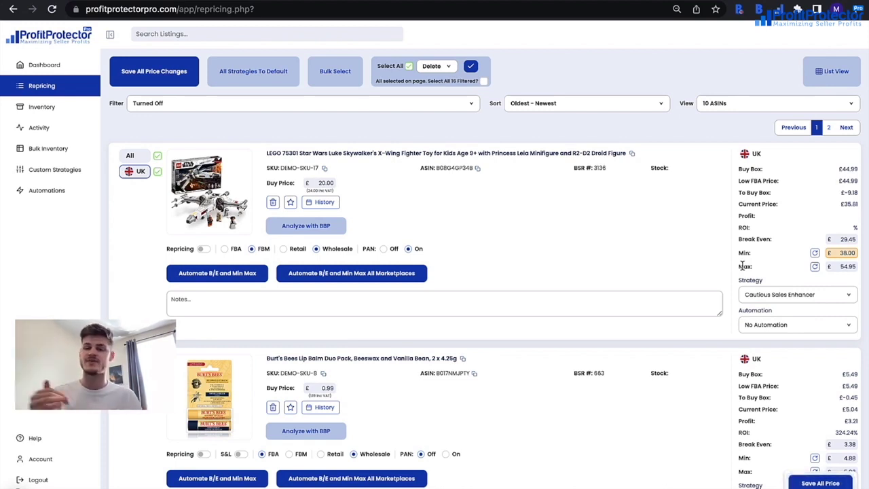
Turn on repricing for the LEGO X-Wing listing and show the Repricing page's listings in list view
left_click(203, 249)
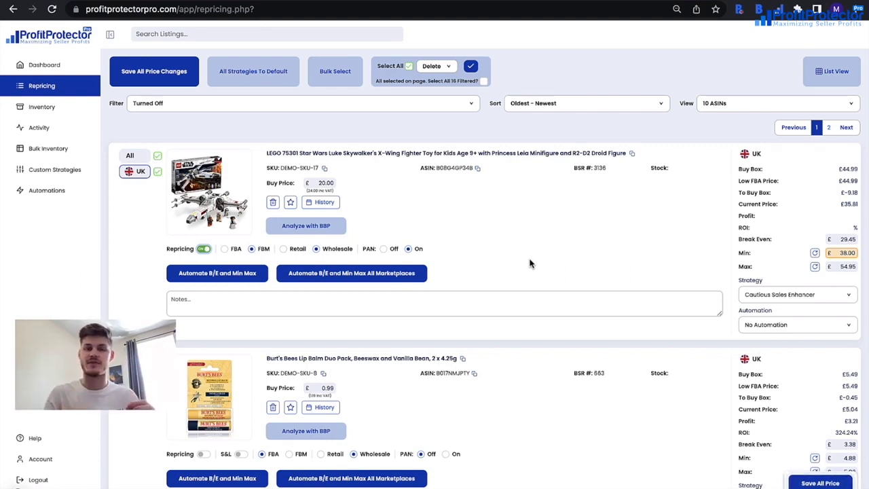
left_click(836, 80)
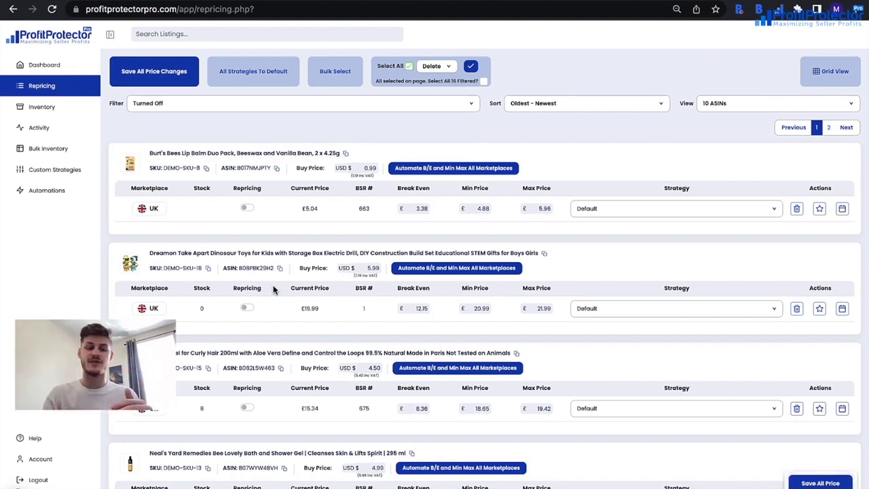
scroll(288, 287, "down", 4)
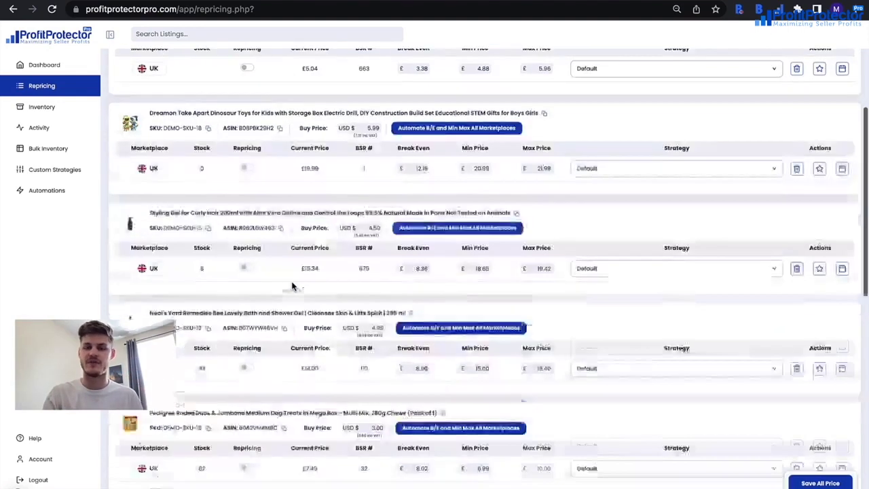
scroll(281, 289, "up", 2)
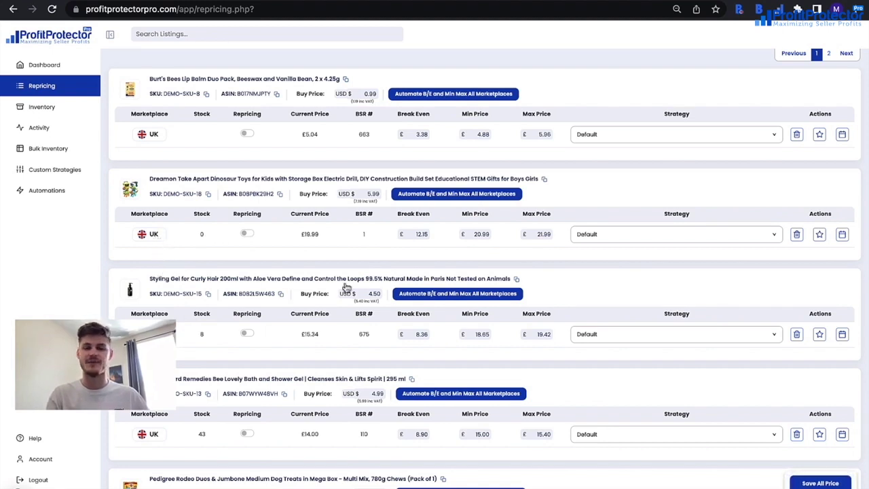
scroll(347, 288, "up", 2)
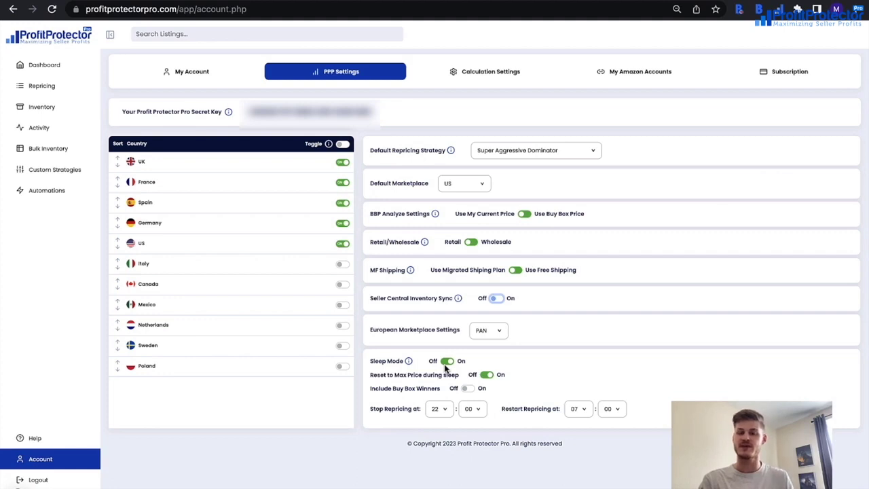
Check the Sleep Mode timezone choices for the UK/EU and US/CA/MX Amazon accounts without changing them
left_click(609, 74)
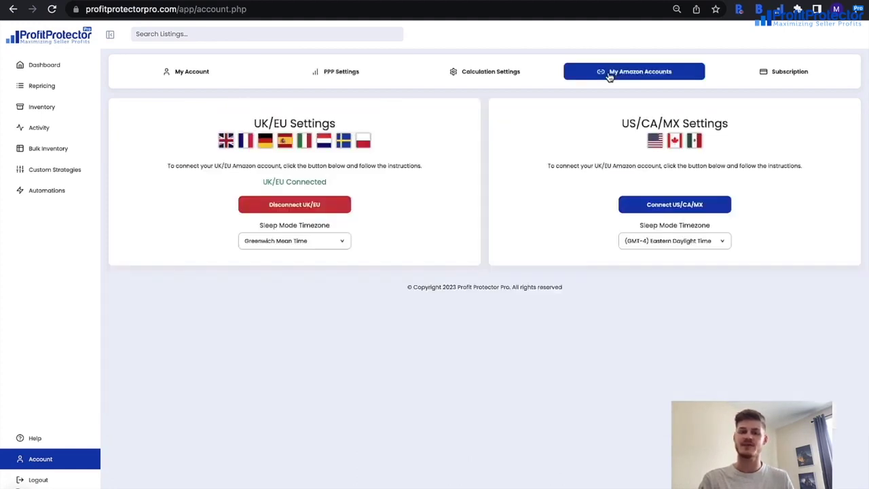
left_click(337, 241)
left_click(643, 252)
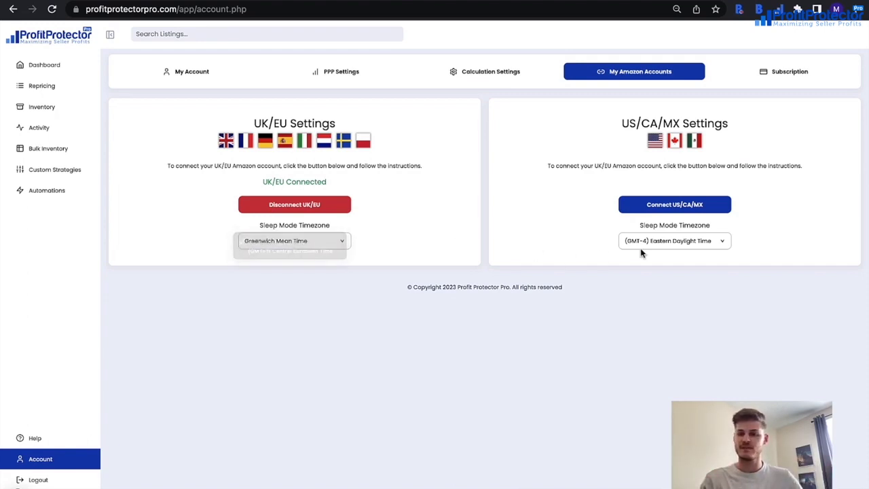
left_click(651, 244)
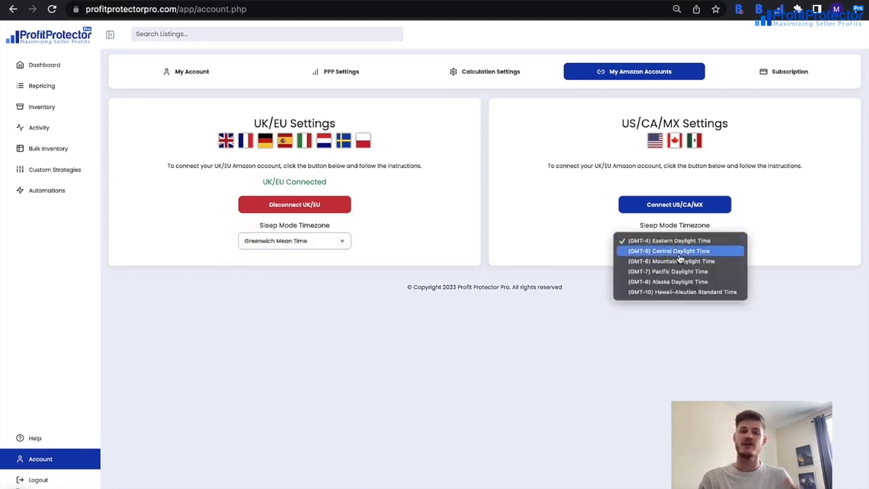
left_click(338, 77)
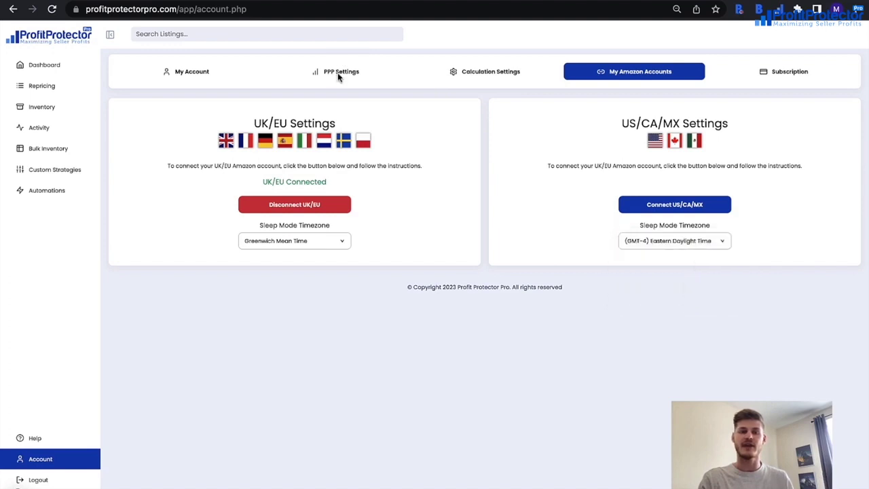
Return to the PPP settings and read the explanation of Sleep Mode
left_click(344, 75)
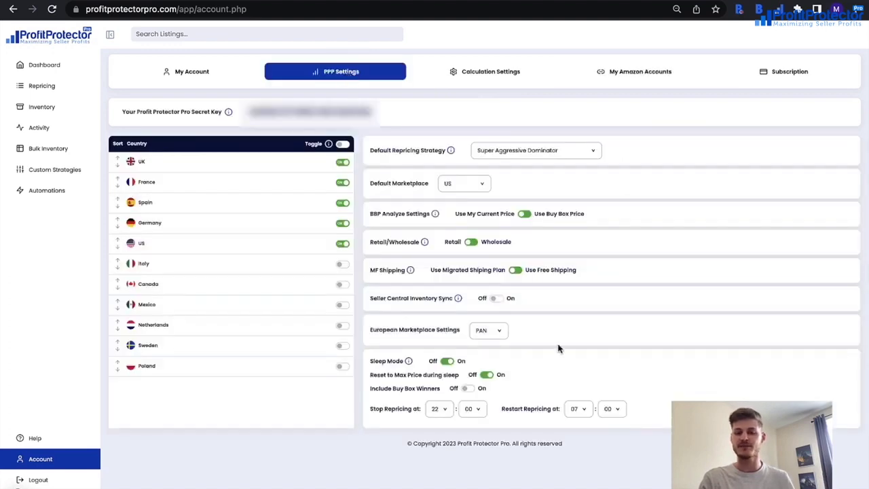
mouse_move(409, 361)
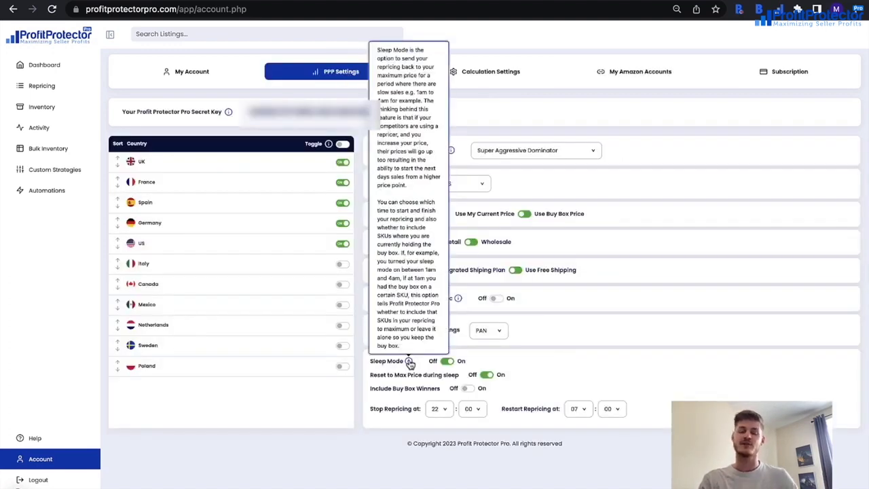
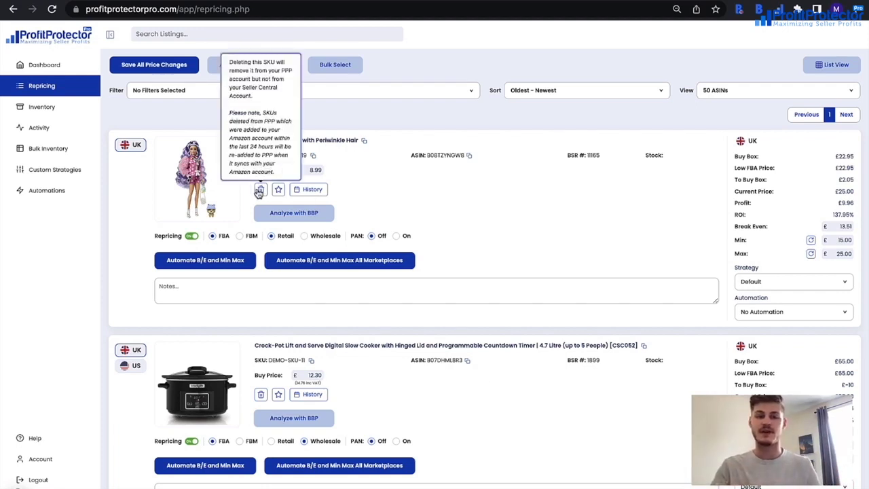
Bulk-select all listings on the Repricing page and choose Delete as the bulk action without applying it
left_click(327, 72)
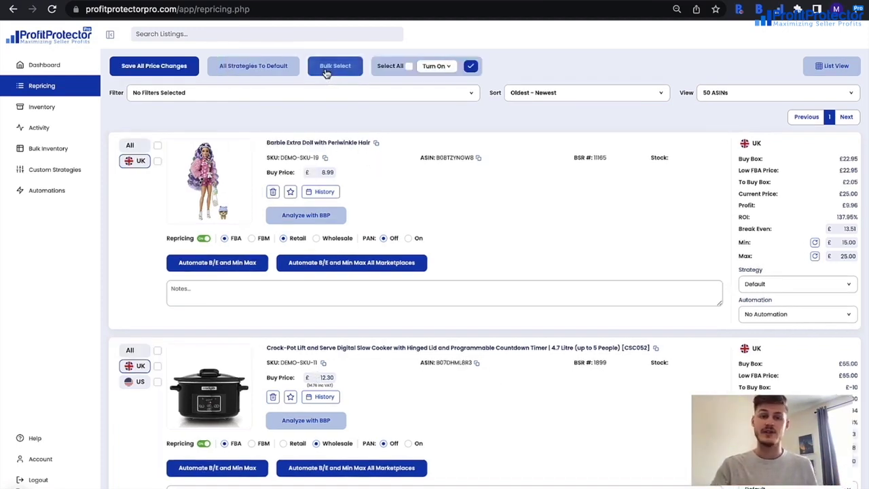
left_click(410, 67)
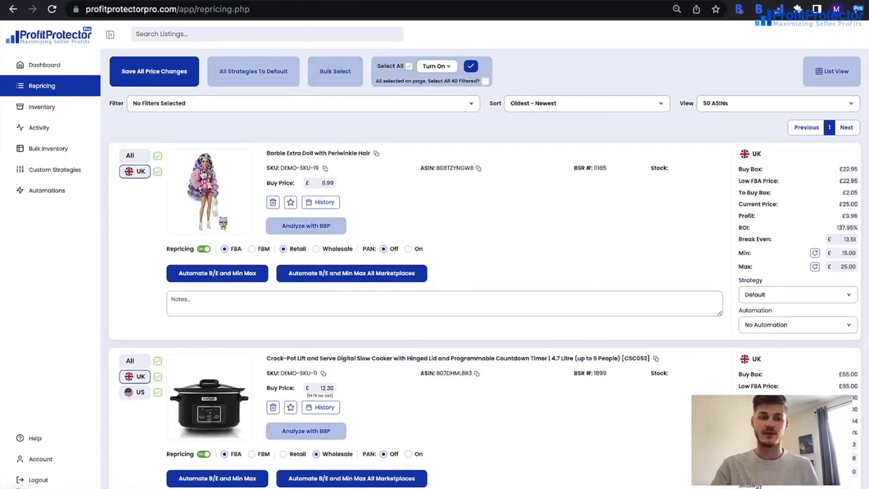
scroll(163, 380, "down", 1)
scroll(161, 380, "down", 1)
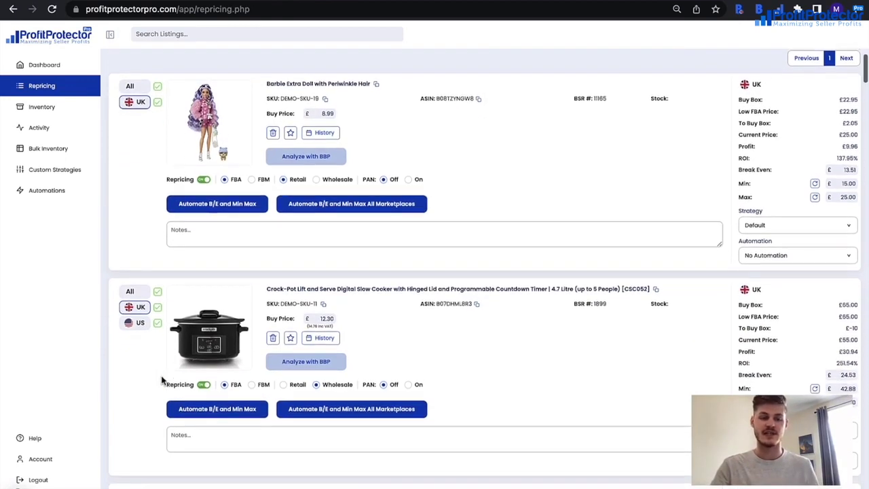
scroll(163, 378, "up", 3)
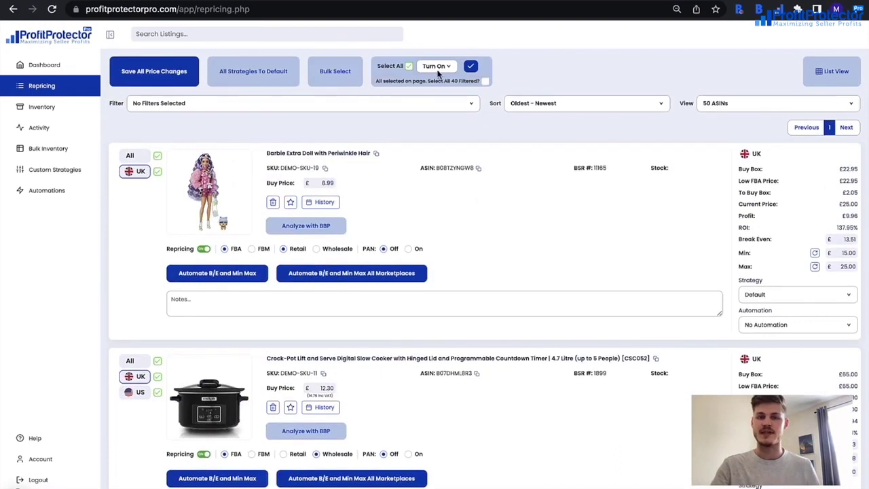
left_click(439, 67)
left_click(436, 86)
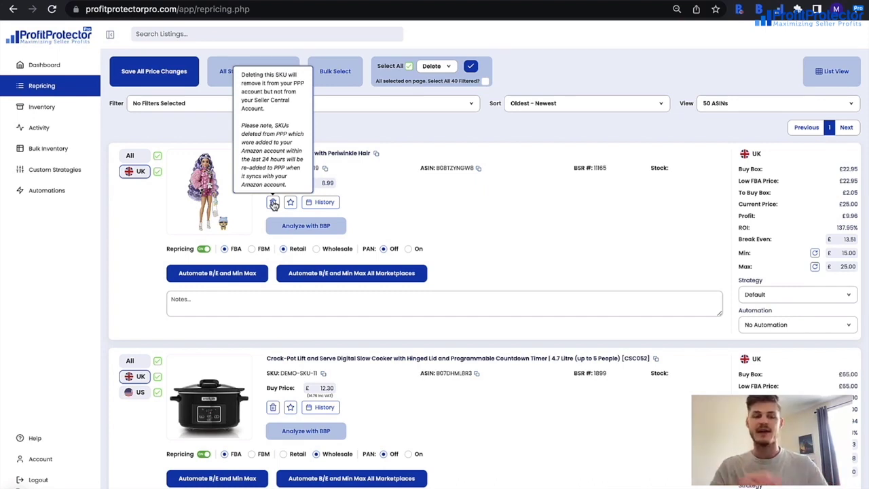
Open the account's PPP settings and read the explanation of Seller Central Inventory Sync
left_click(28, 458)
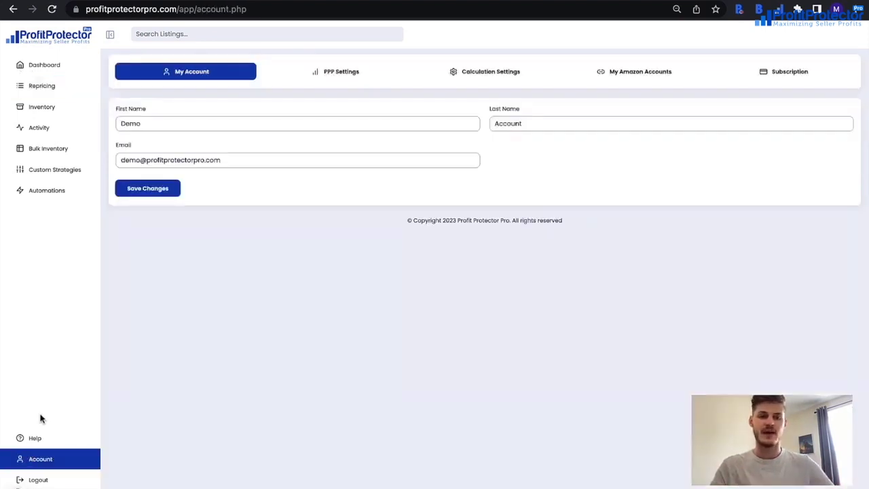
left_click(368, 71)
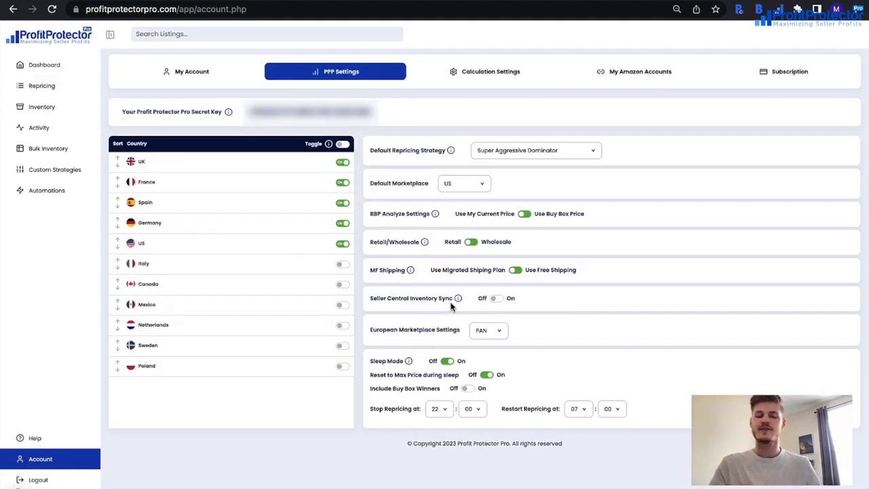
mouse_move(457, 303)
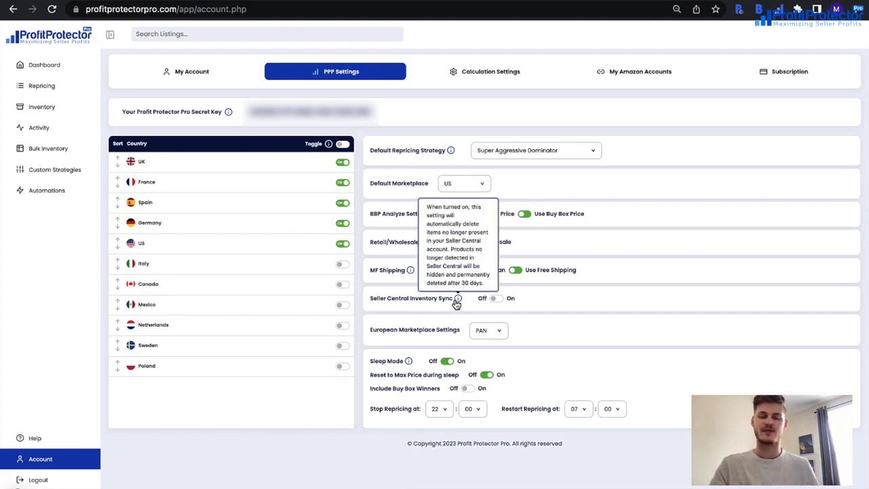